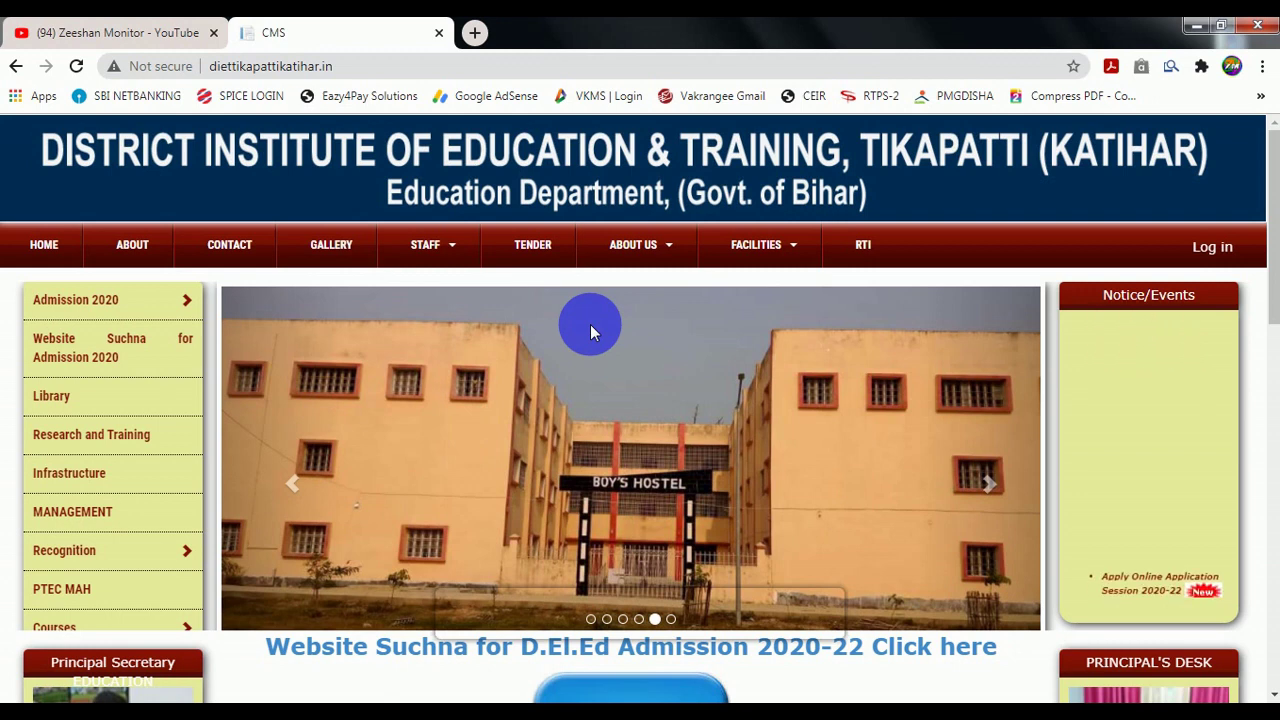
Load diettikapattikatihar.in and scroll down to the D.El.Ed Admission 2020-22 Apply Online link.
click(241, 70)
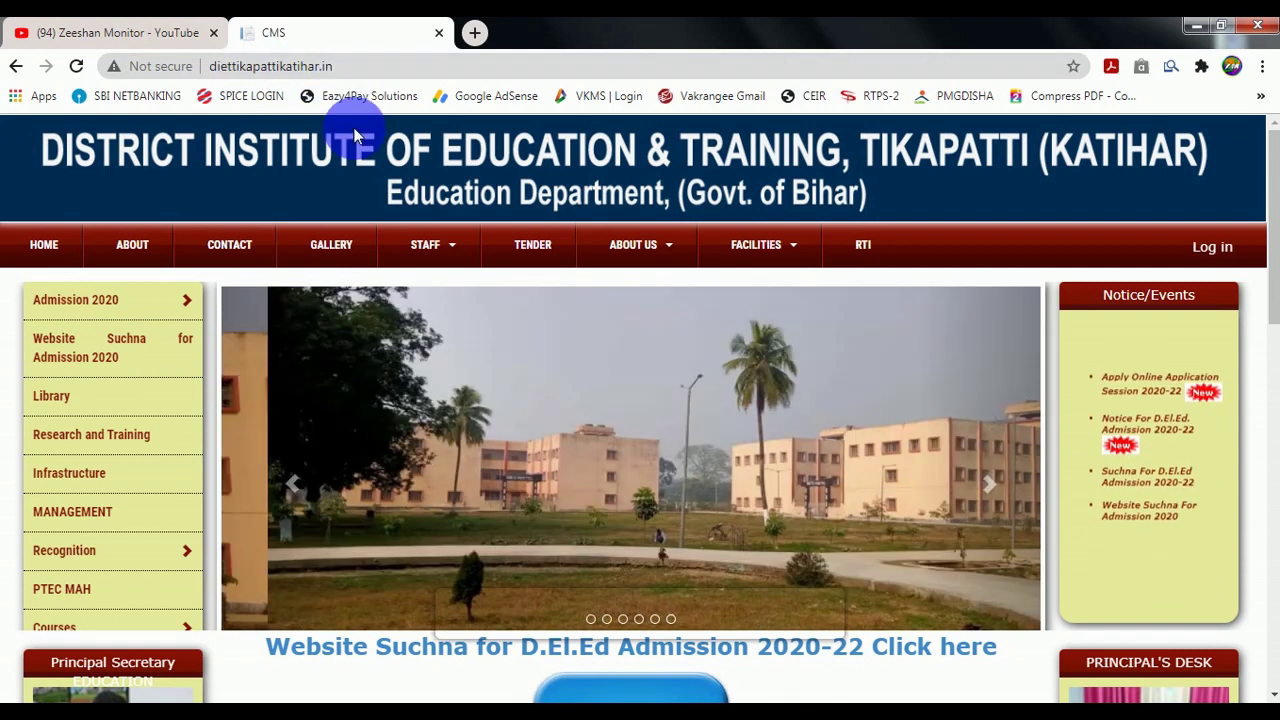
scroll(418, 220, down, 1)
scroll(418, 220, down, 3)
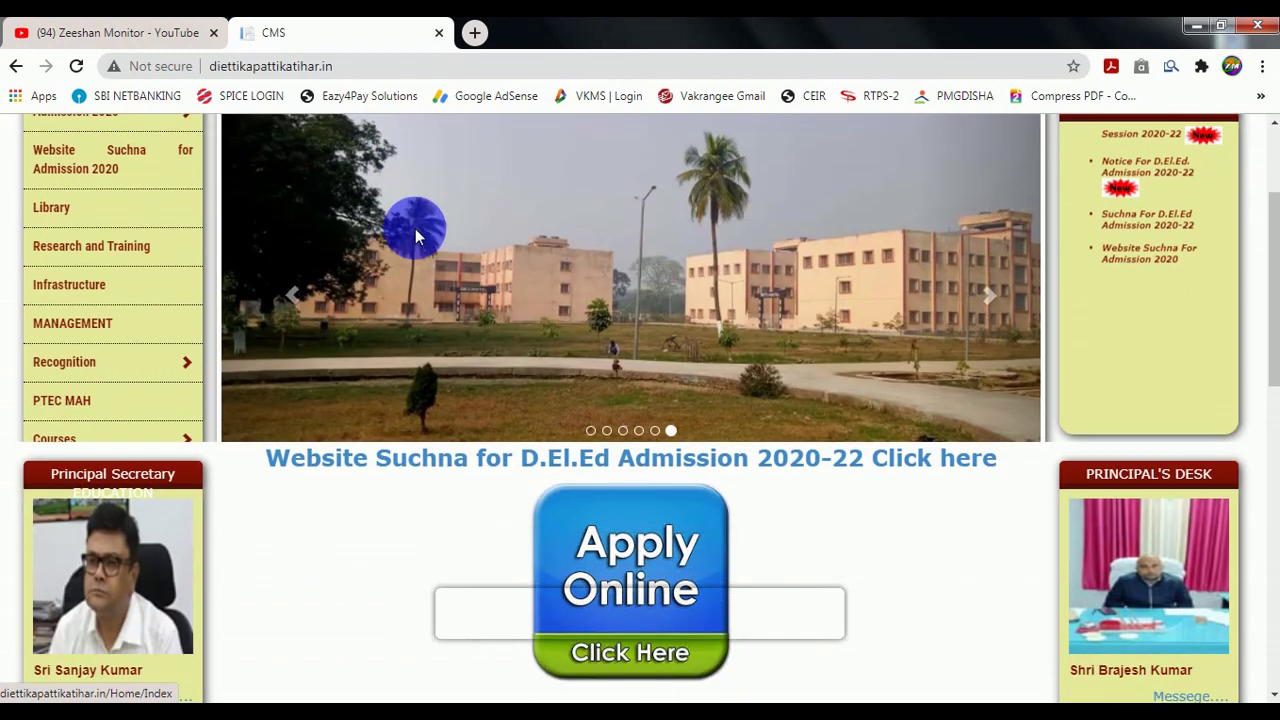
Open Apply Online, review the 50% and 45% marks eligibility conditions, and close the notice.
click(598, 595)
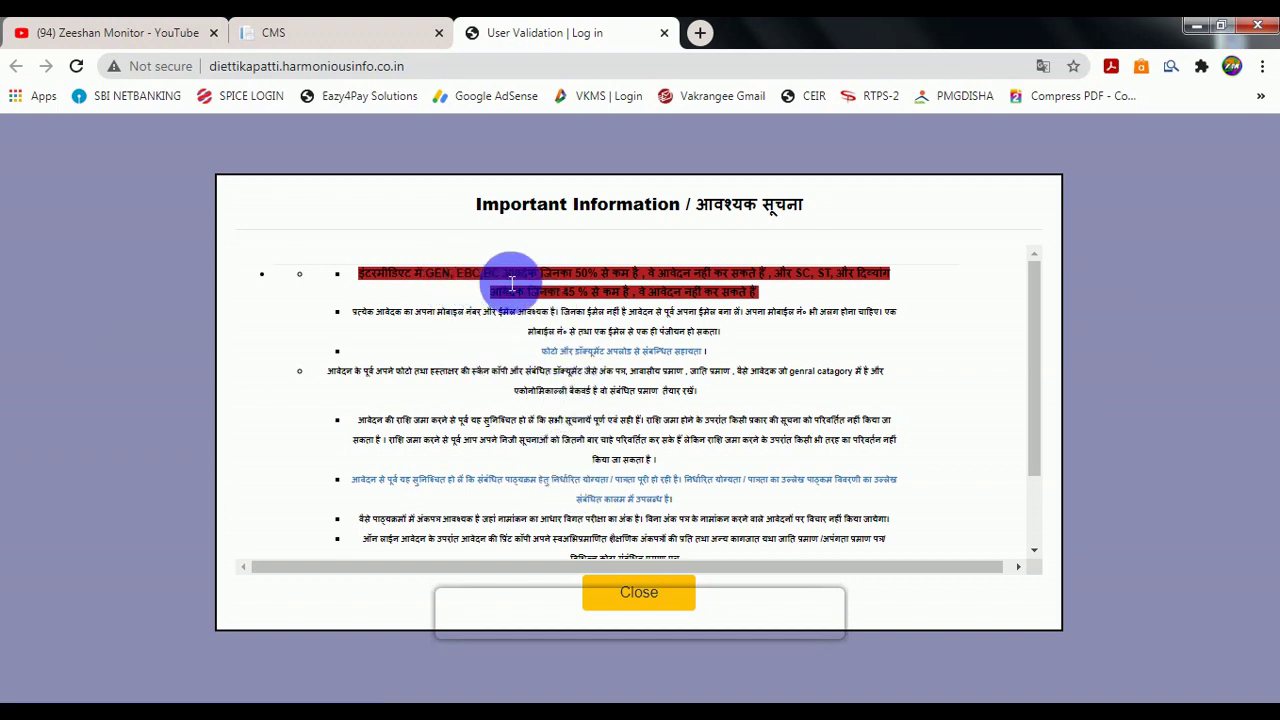
drag(516, 283, 596, 287)
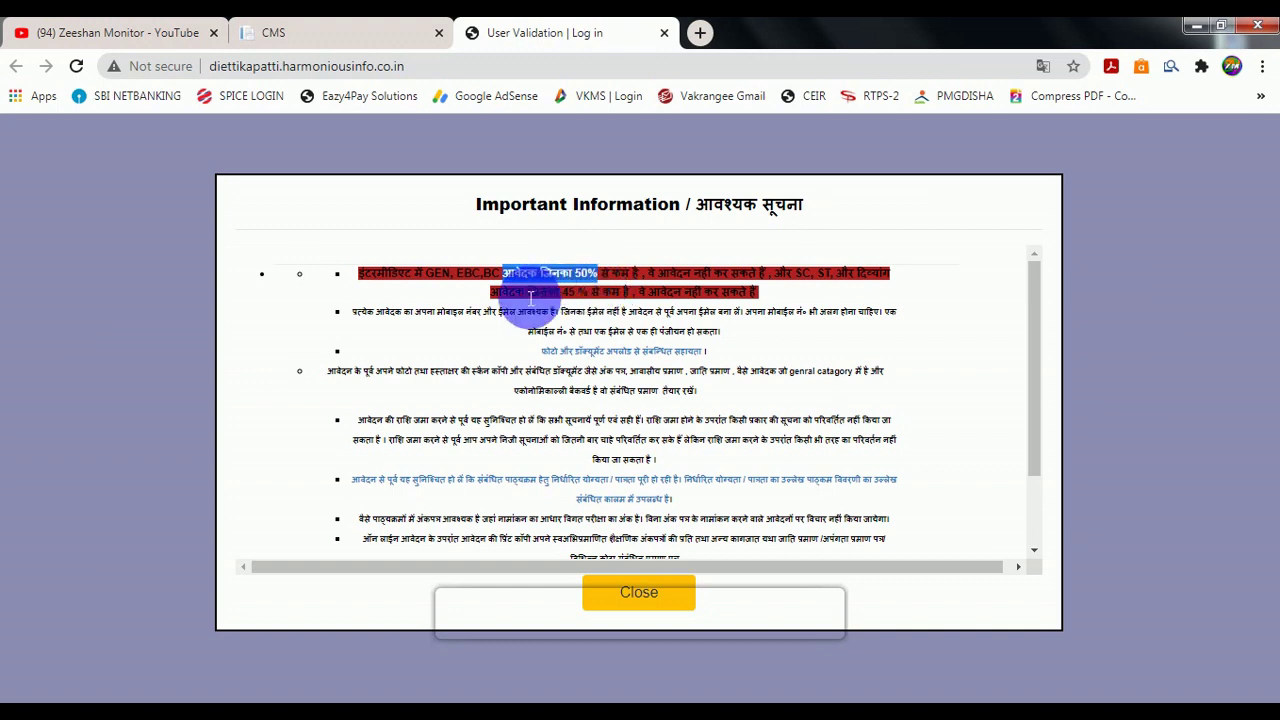
drag(546, 300, 569, 302)
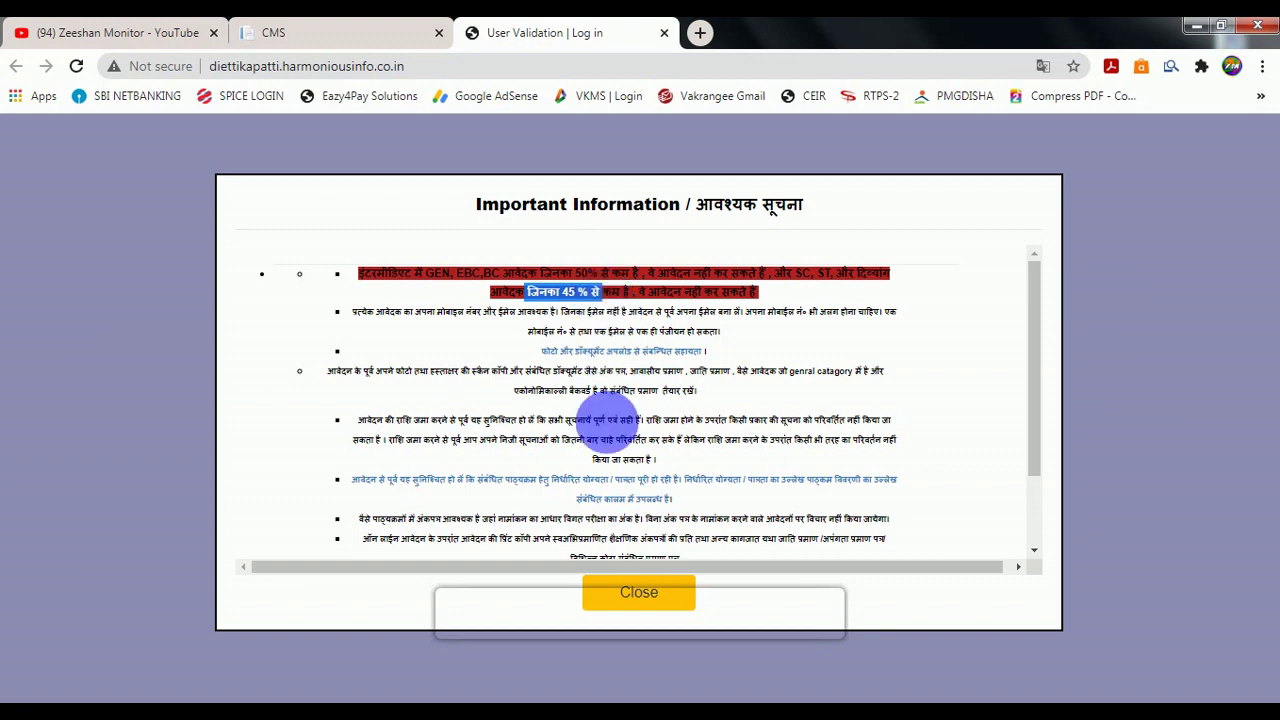
click(639, 593)
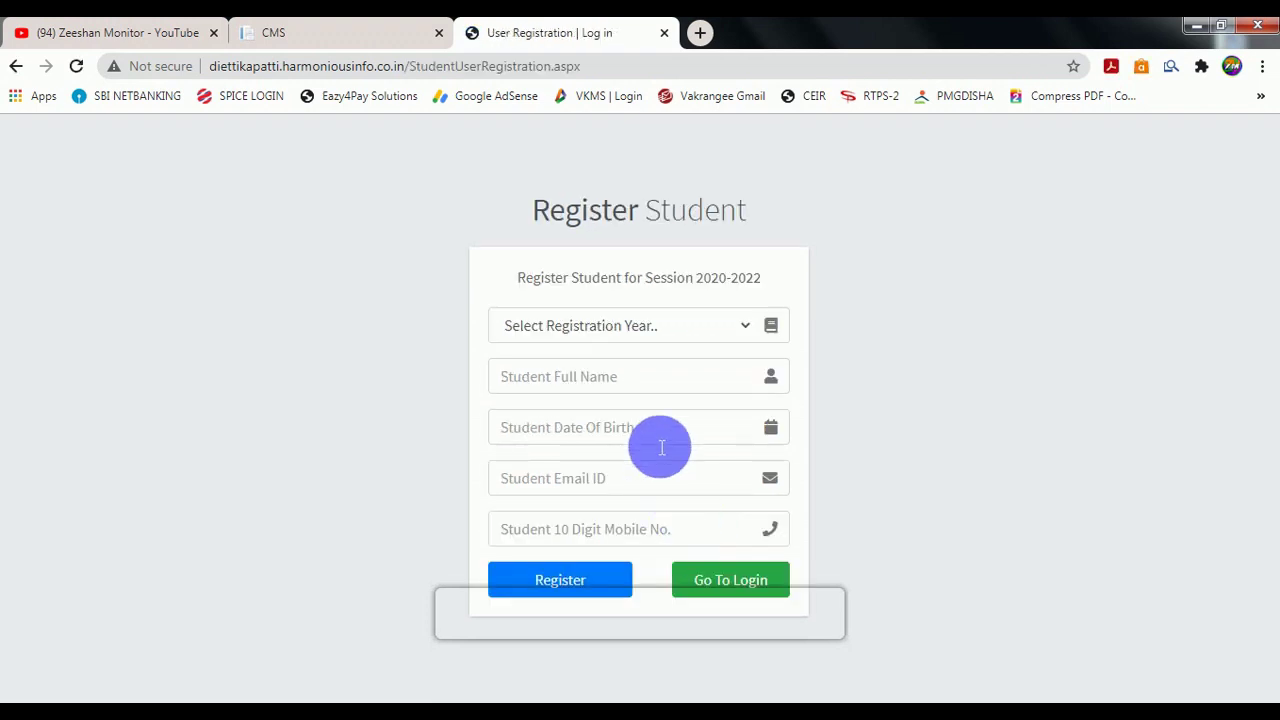
Register a First Year student with full name, birth date, e-mail and mobile number.
click(602, 334)
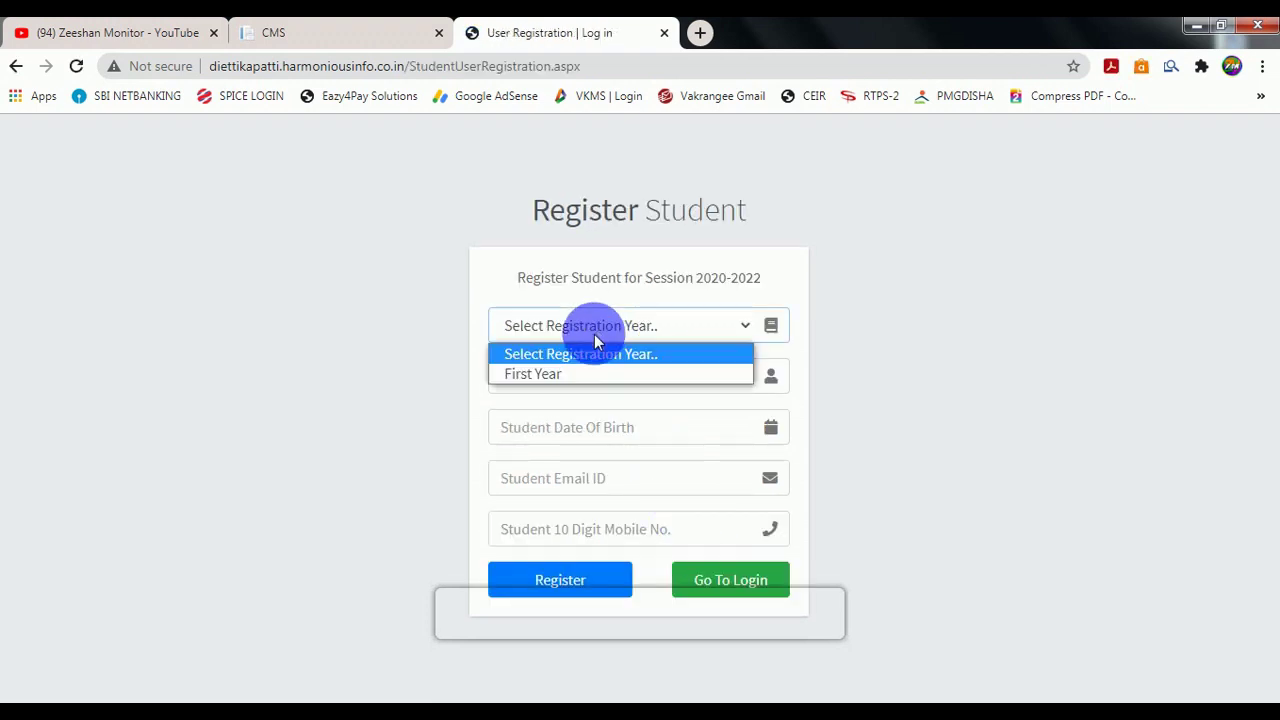
click(558, 375)
click(564, 385)
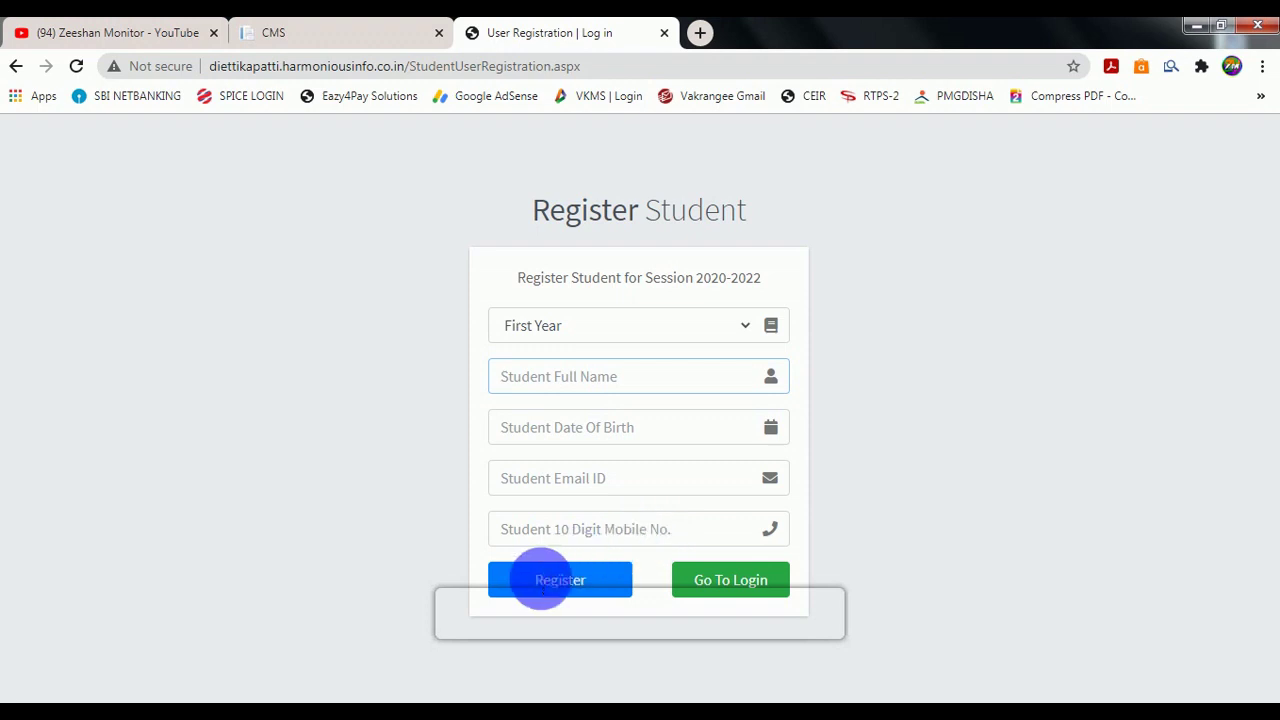
click(547, 590)
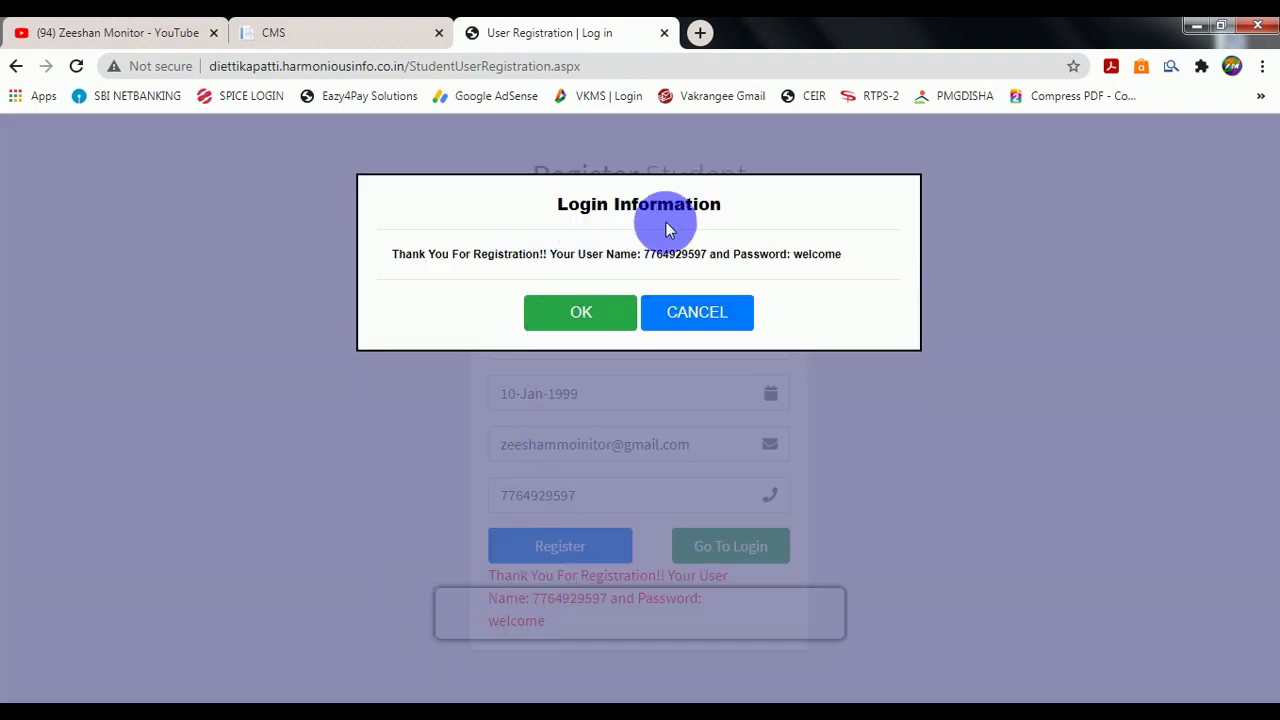
Note the issued user name and default password, then continue to the Sign in page.
drag(653, 260, 711, 260)
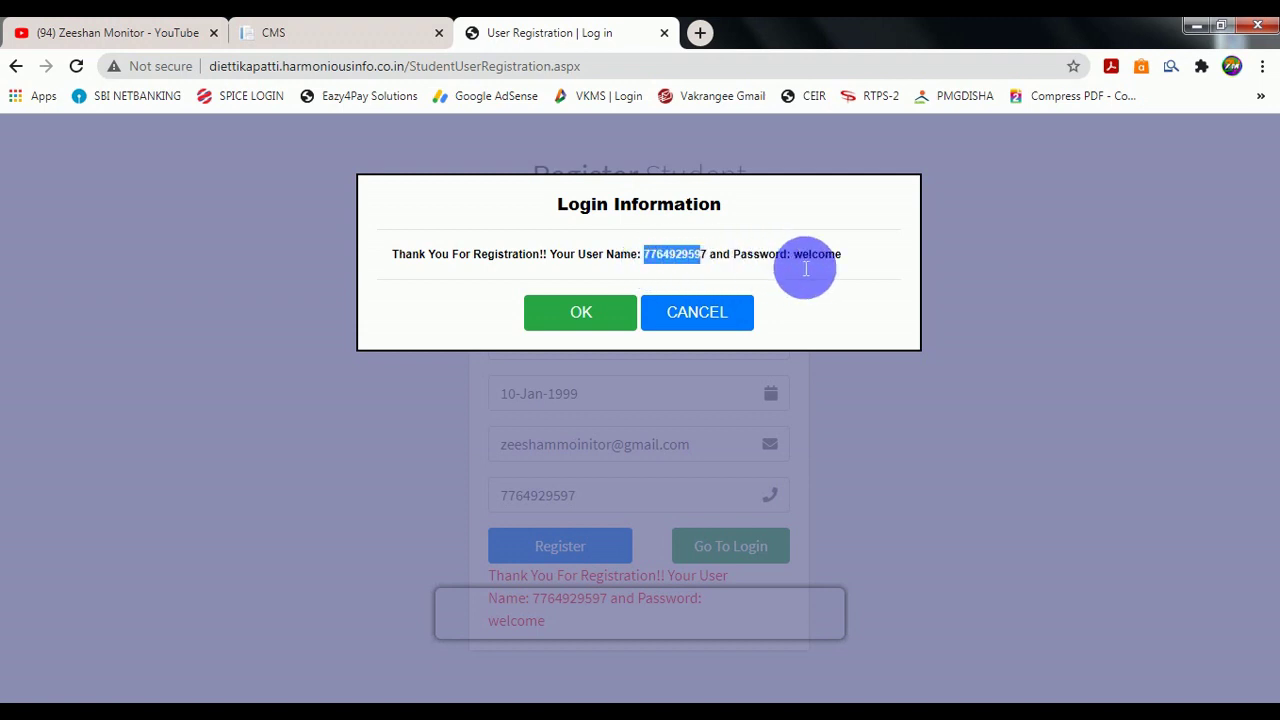
drag(805, 268, 835, 258)
click(560, 318)
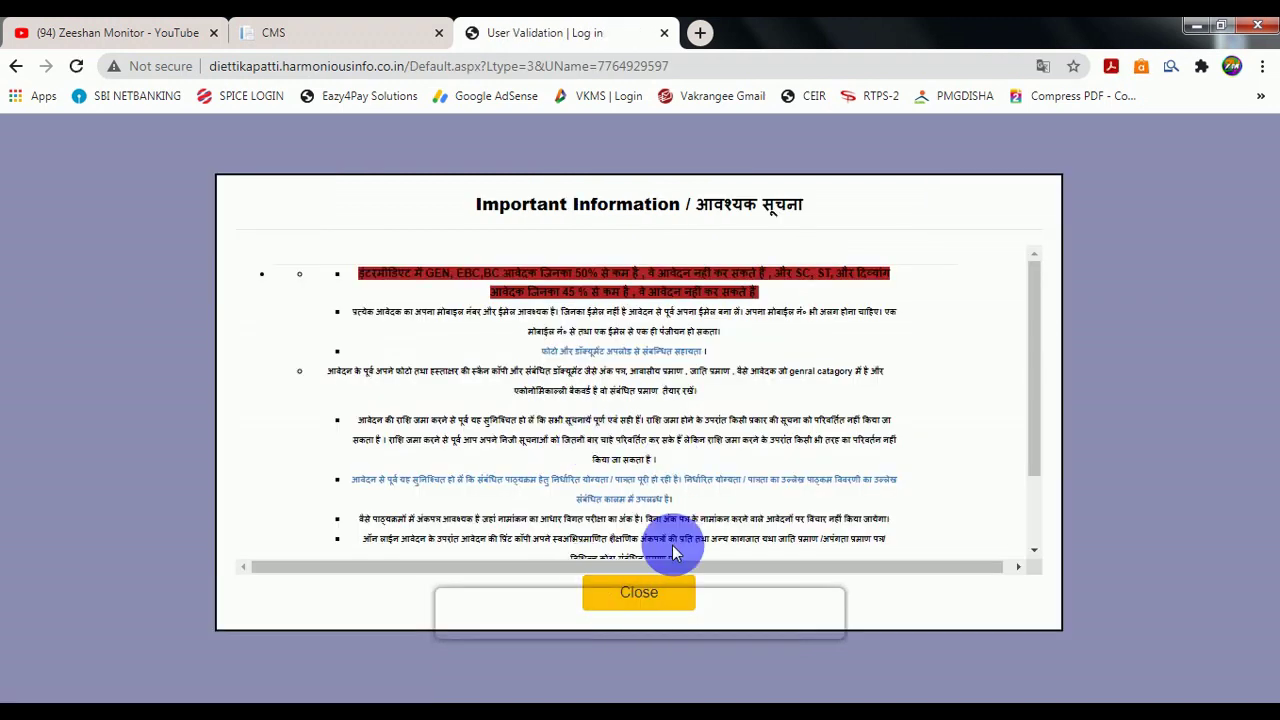
click(642, 592)
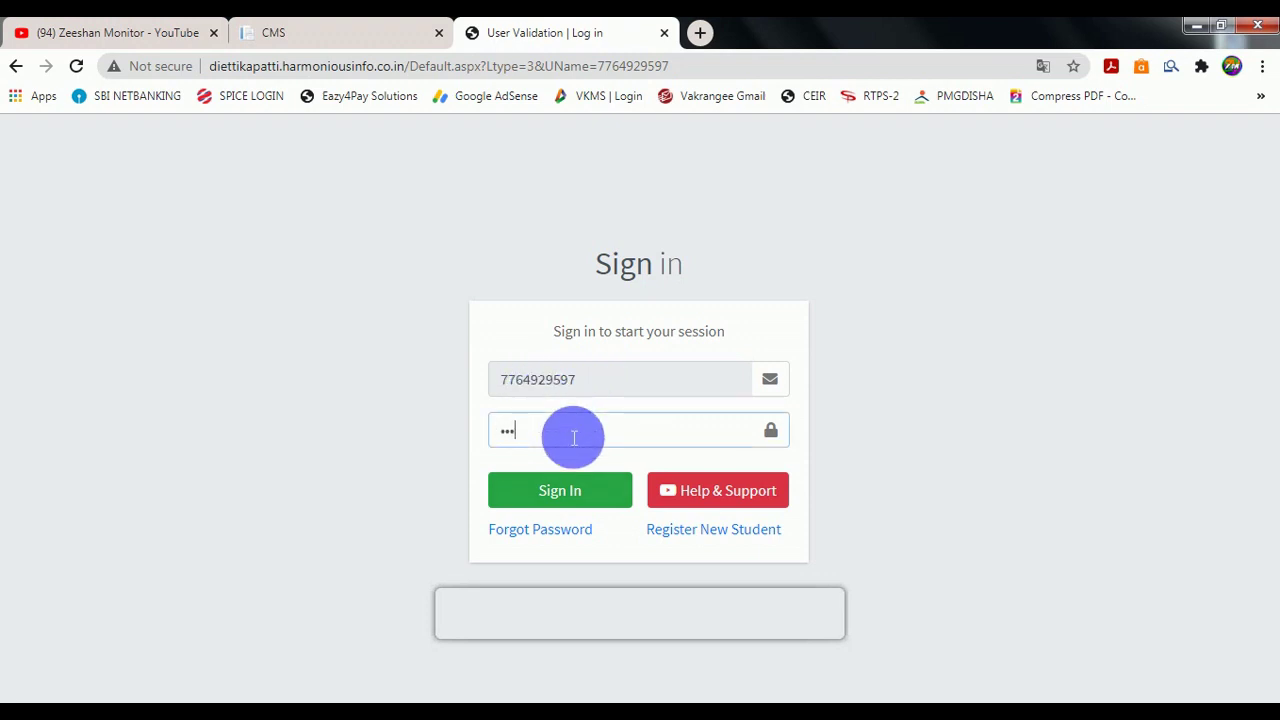
Sign in, change the default password to a new one, and confirm the change.
click(550, 490)
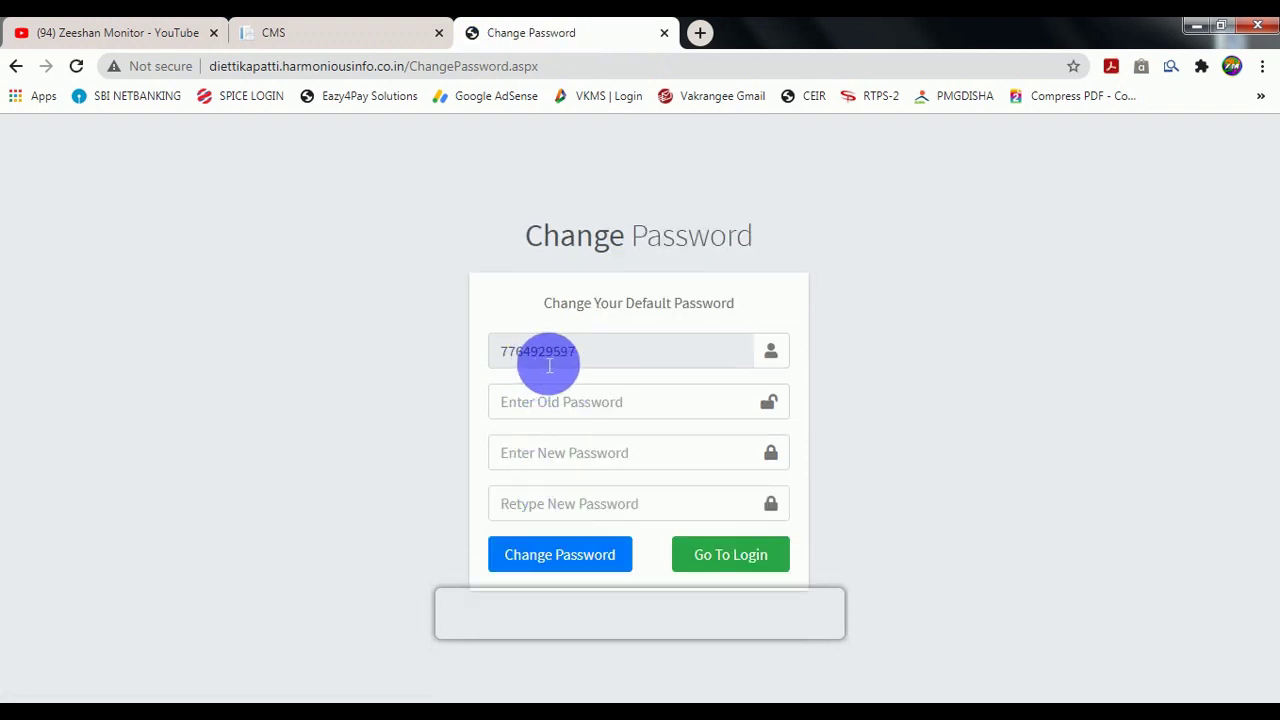
click(608, 404)
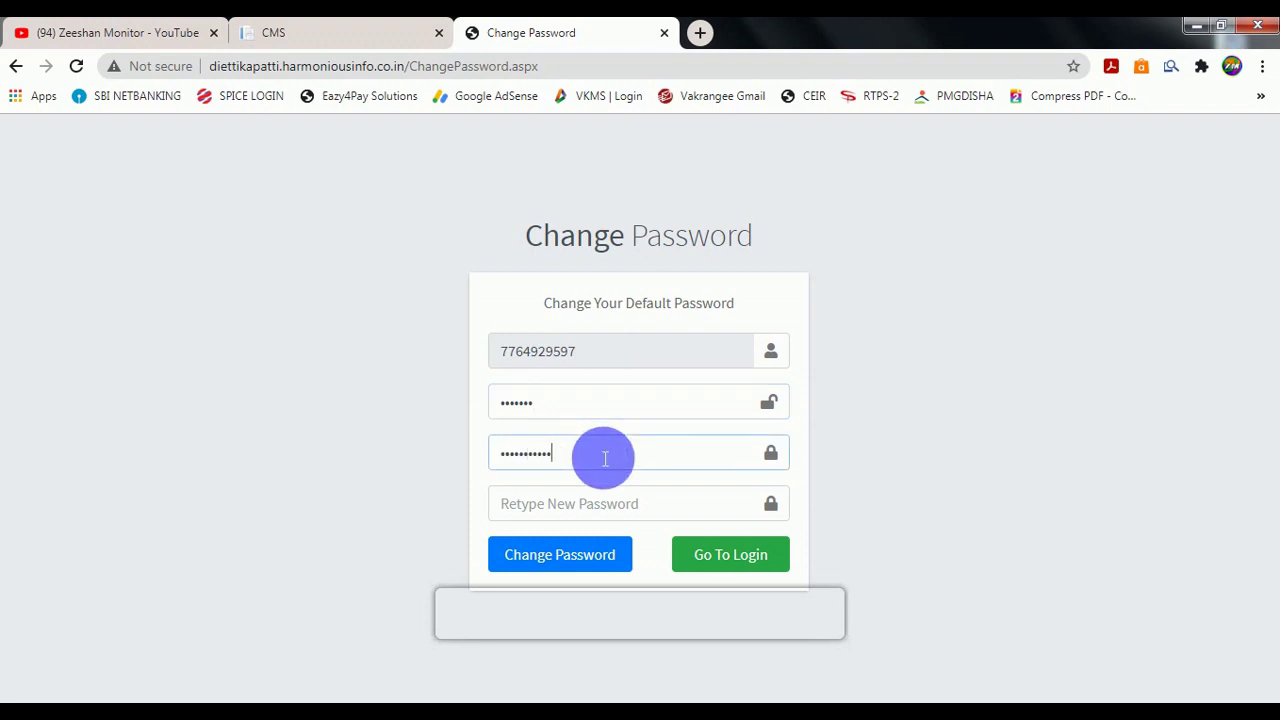
text(1)
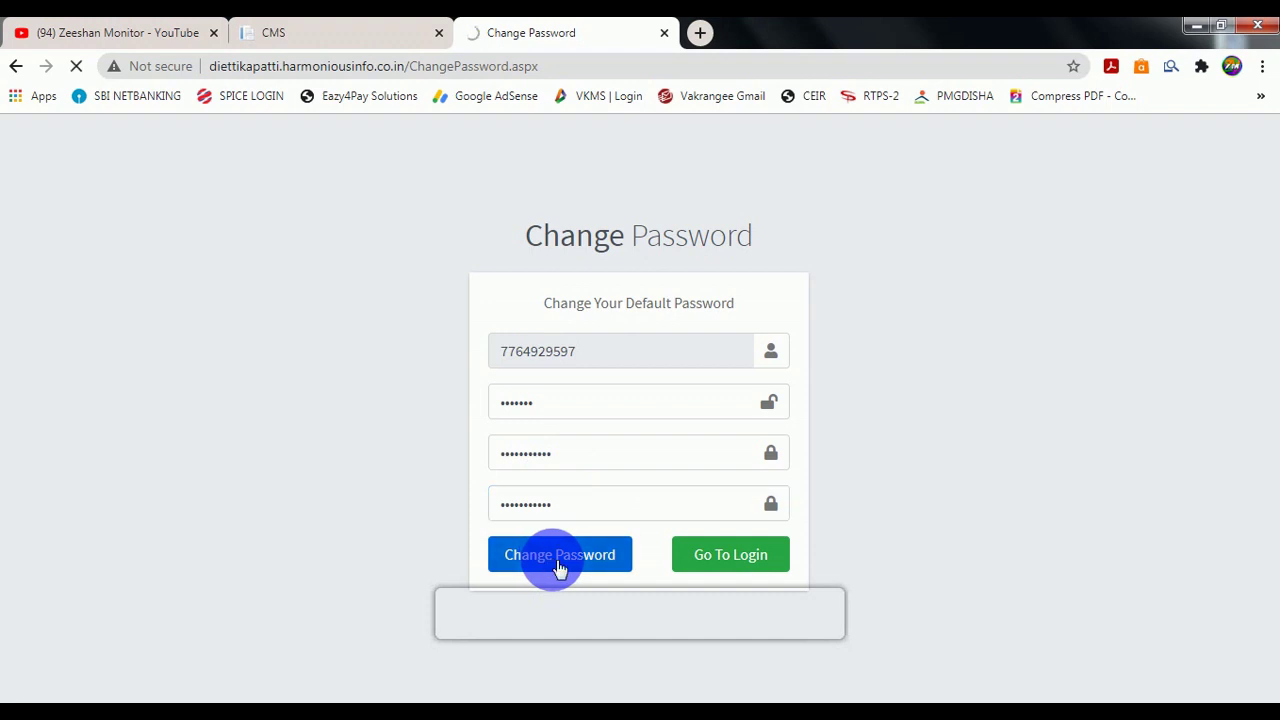
click(796, 173)
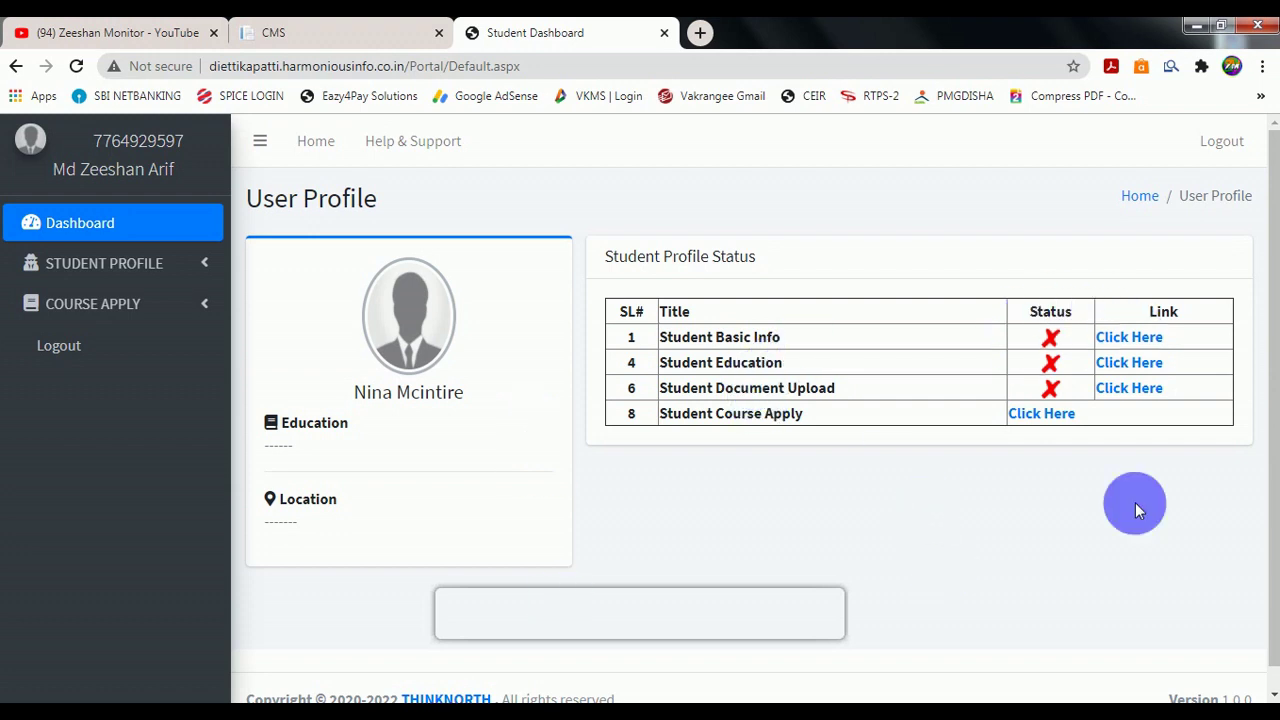
Review the pending dashboard sections and open the Student Basic Info form.
drag(690, 337, 788, 370)
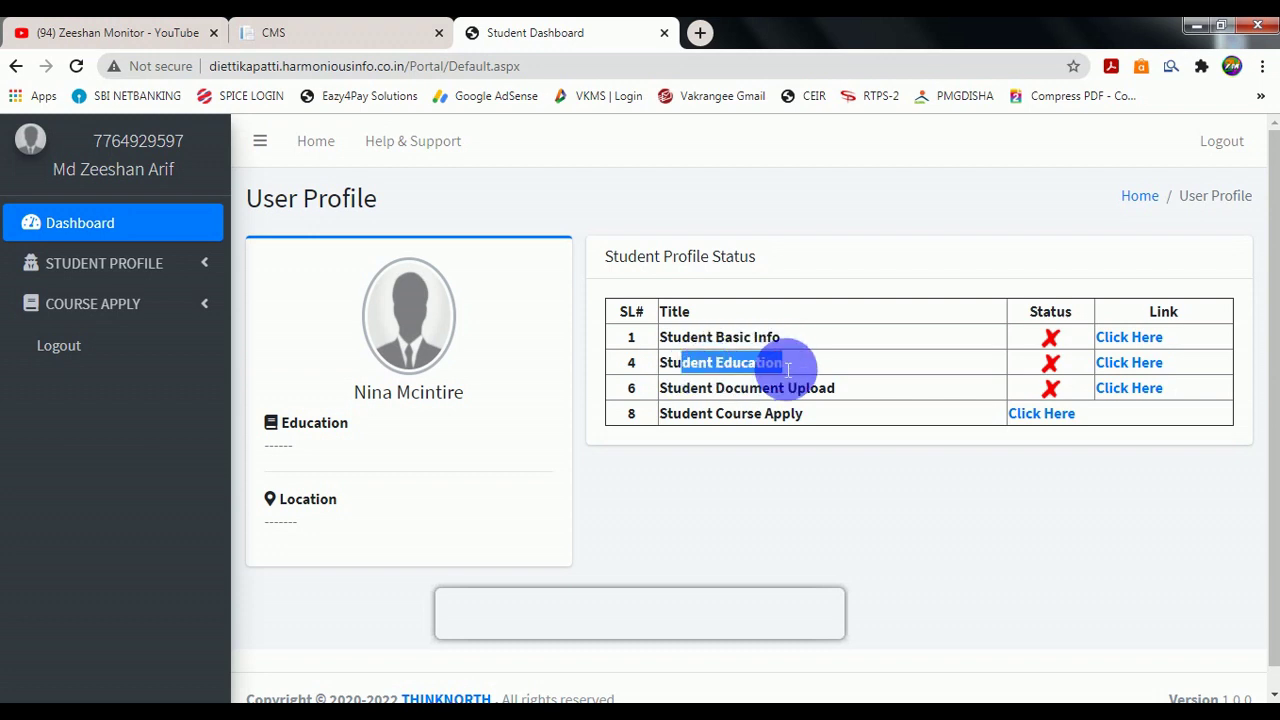
drag(708, 390, 794, 402)
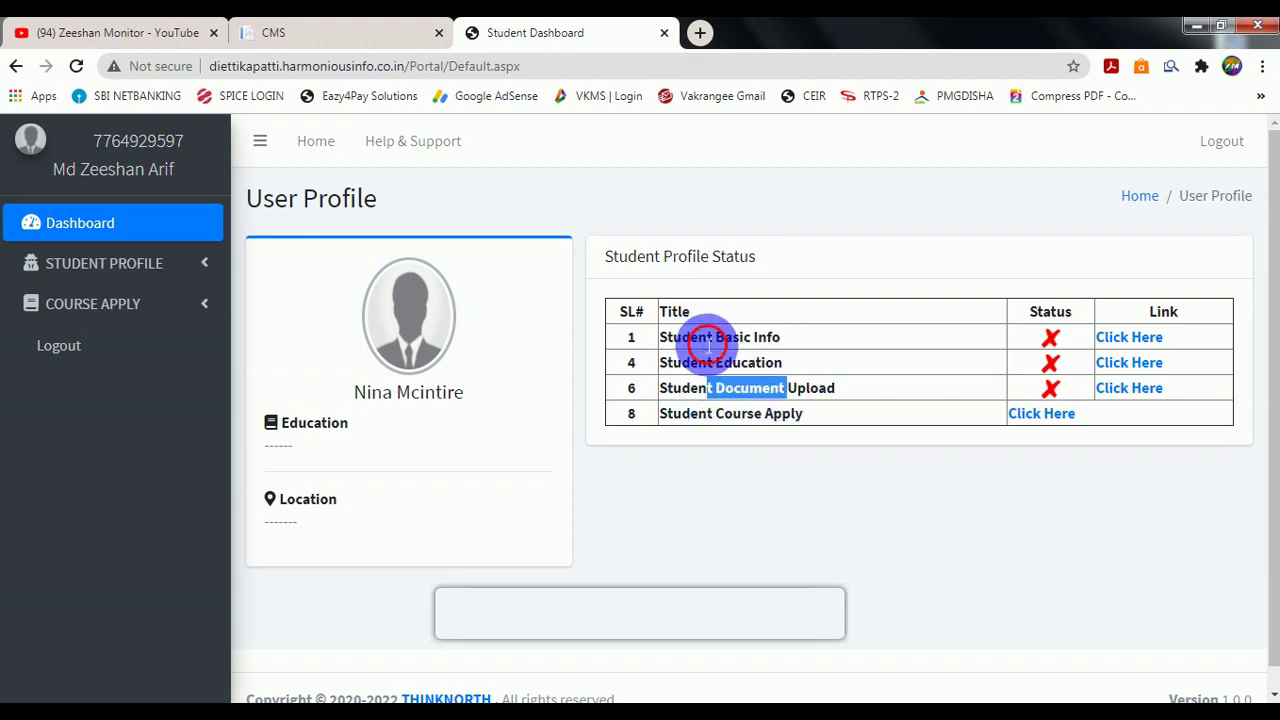
drag(708, 340, 790, 350)
click(930, 345)
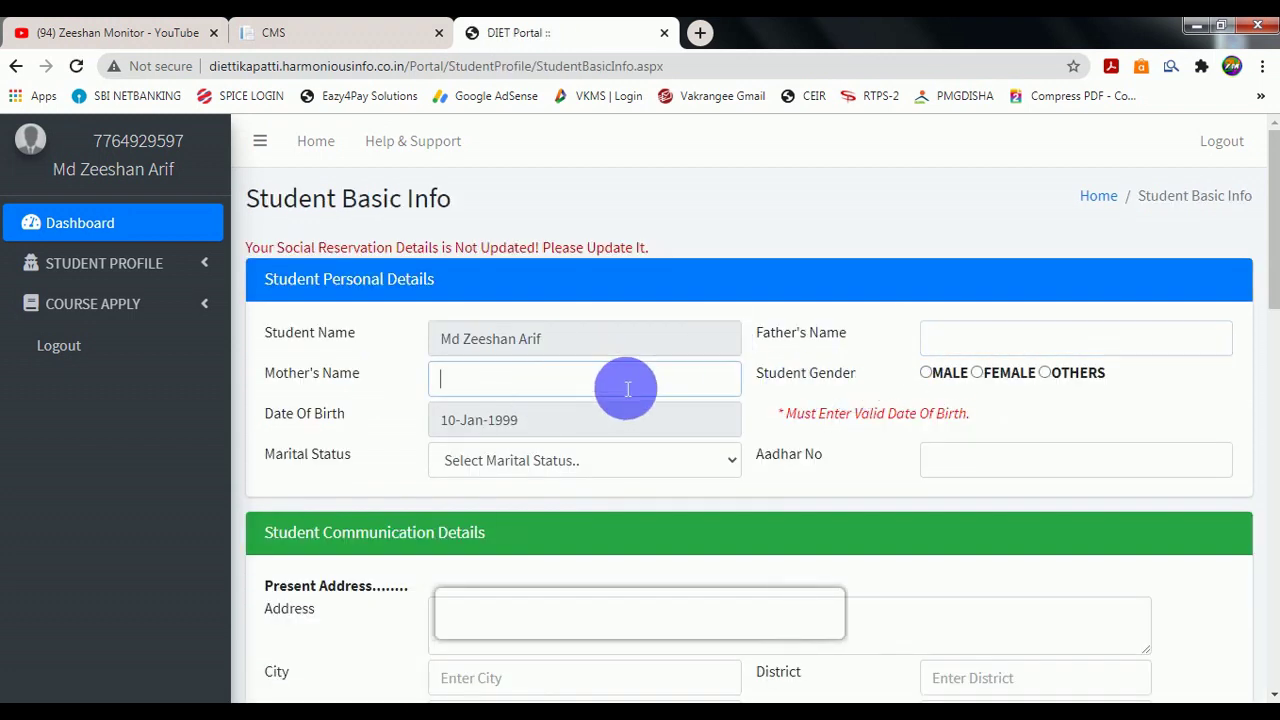
Set gender to MALE and marital status to Un-Married, then fill Aadhar and present address fields.
click(926, 372)
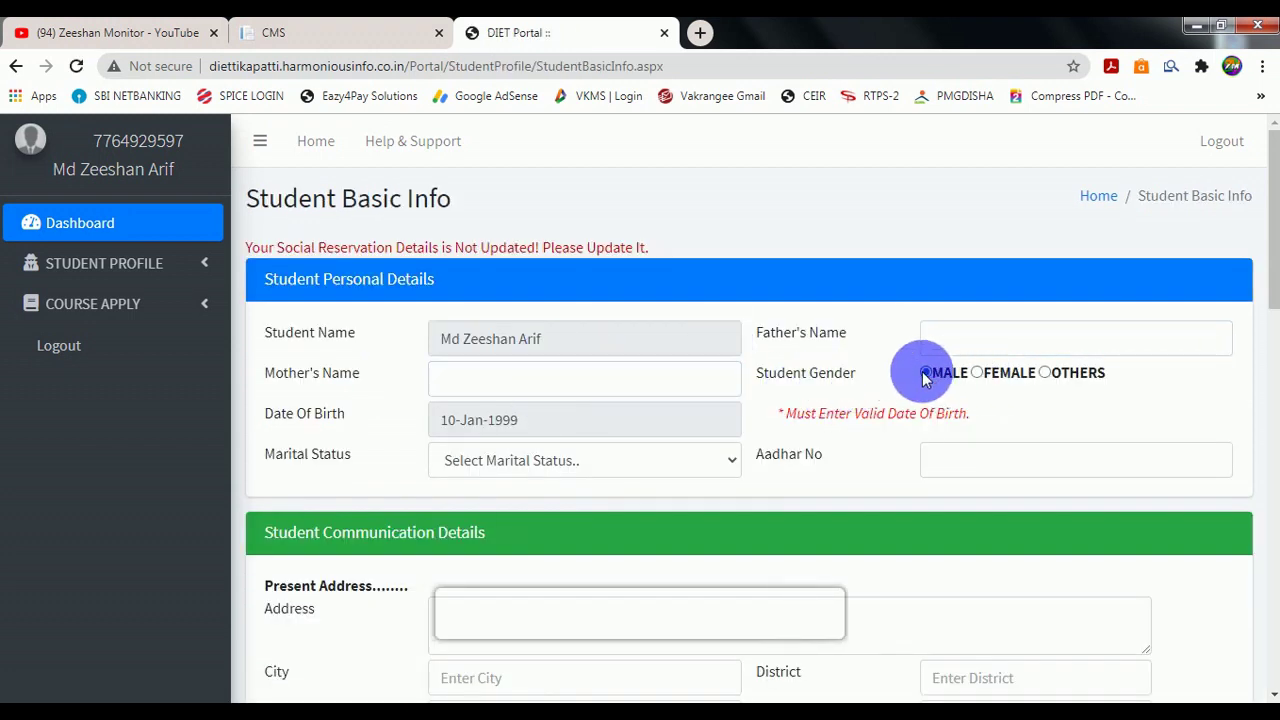
click(473, 461)
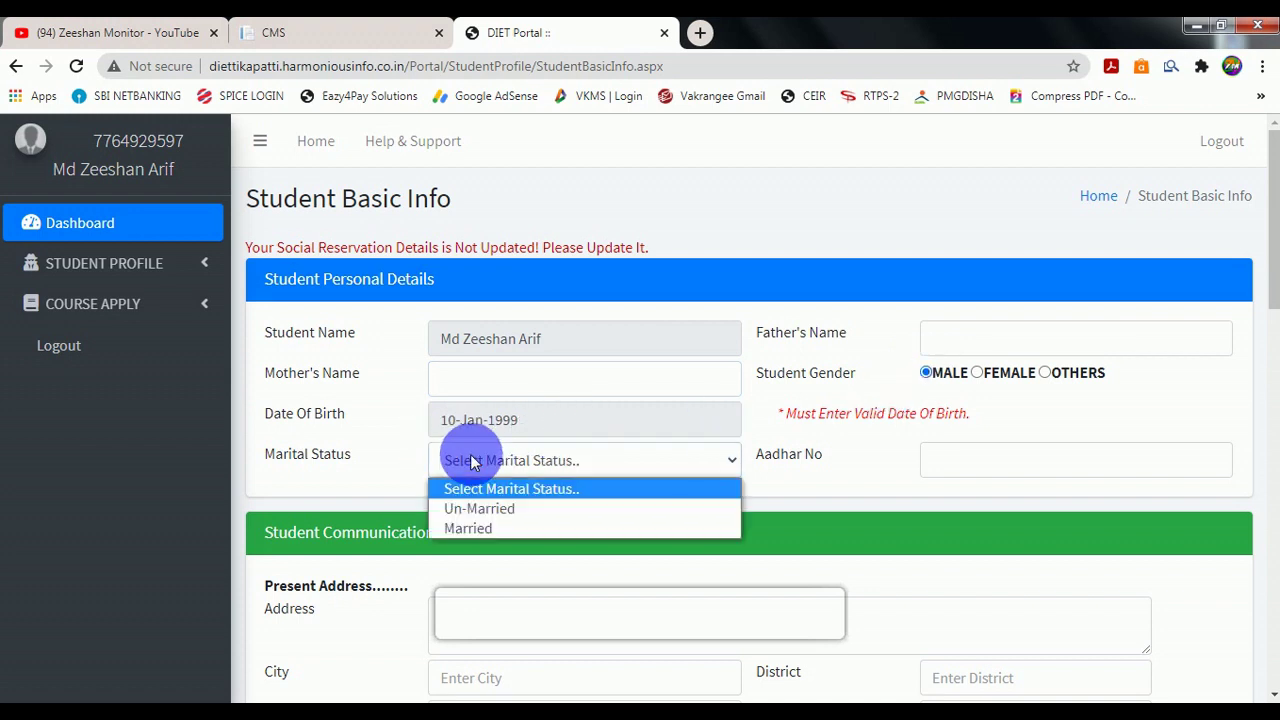
click(479, 510)
click(947, 466)
scroll(951, 466, down, 1)
scroll(800, 440, down, 2)
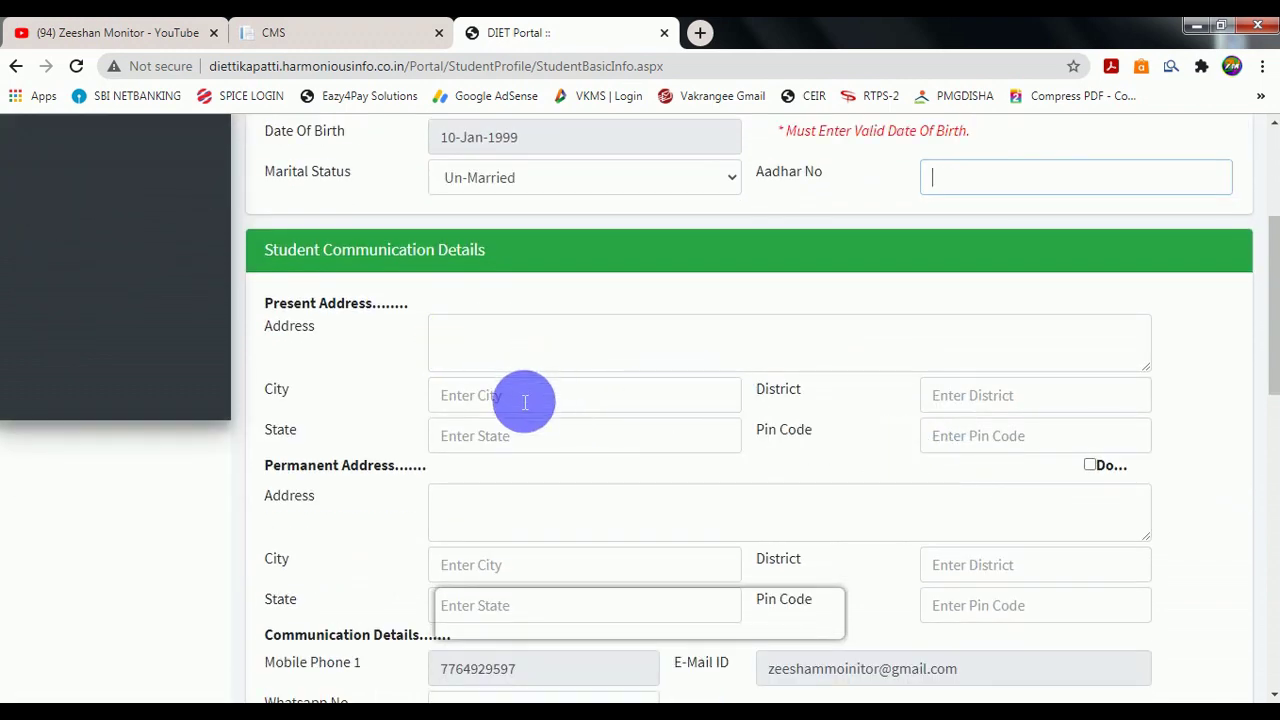
click(967, 401)
click(531, 436)
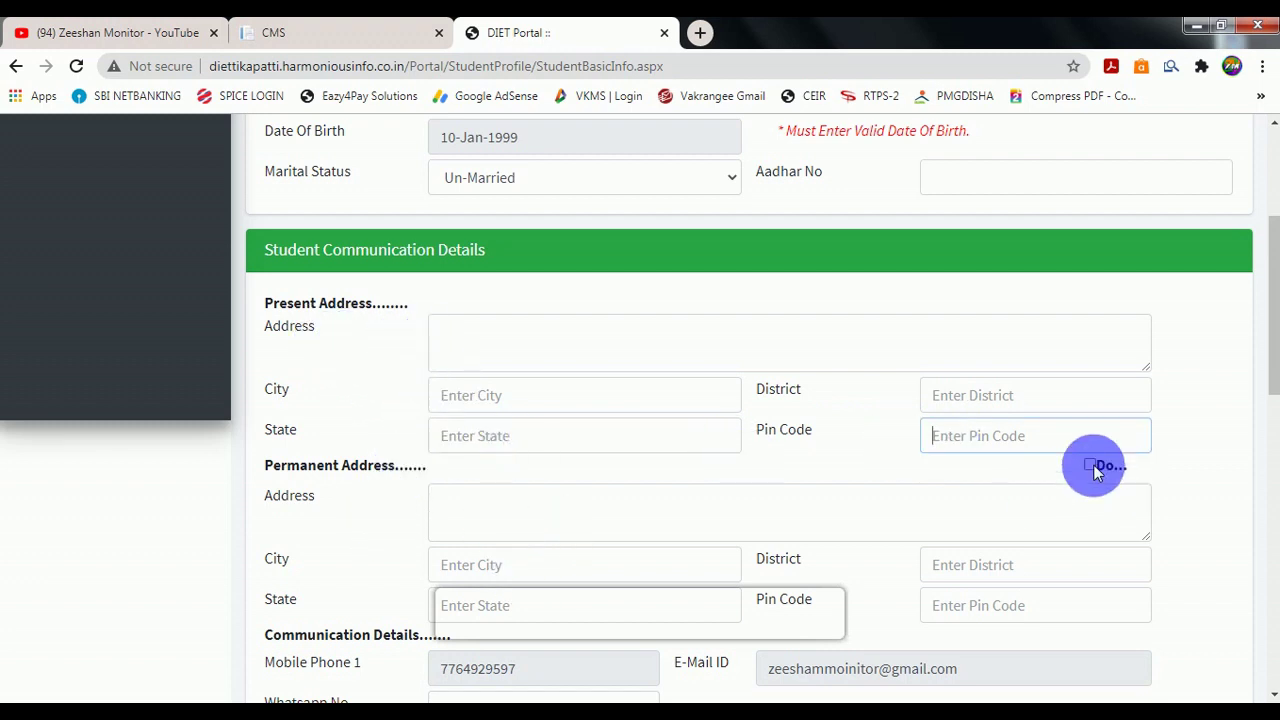
scroll(740, 460, down, 3)
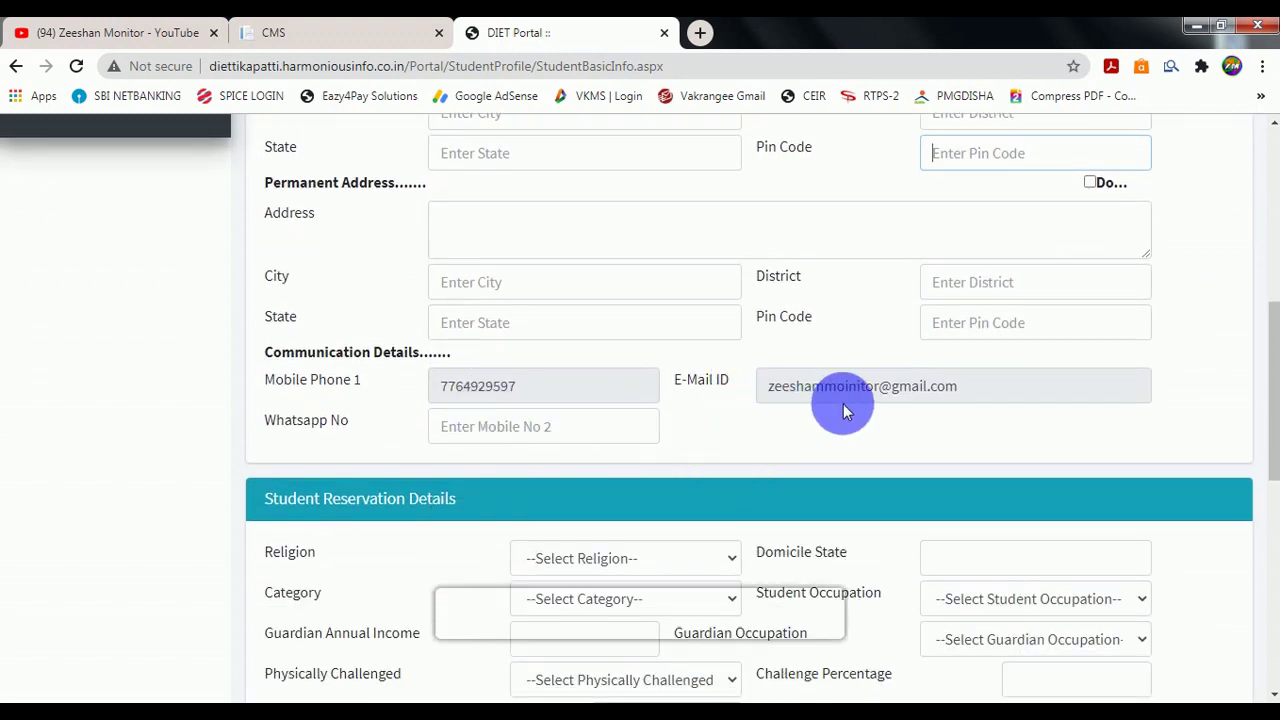
Copy the registered mobile number into the Whatsapp No. field.
click(511, 432)
click(493, 390)
key(ctrl+c)
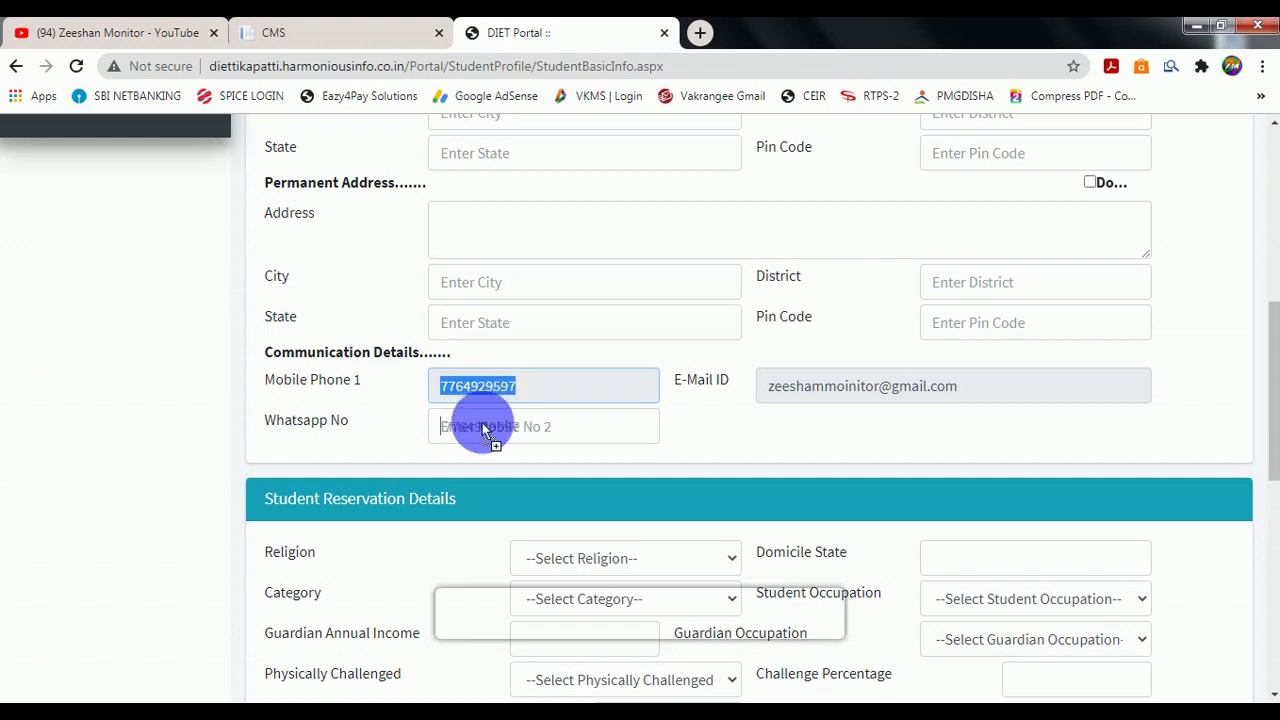
click(491, 429)
key(ctrl+v)
Set religion to Muslim, category to GENERAL, and student occupation to Student.
scroll(548, 437, down, 2)
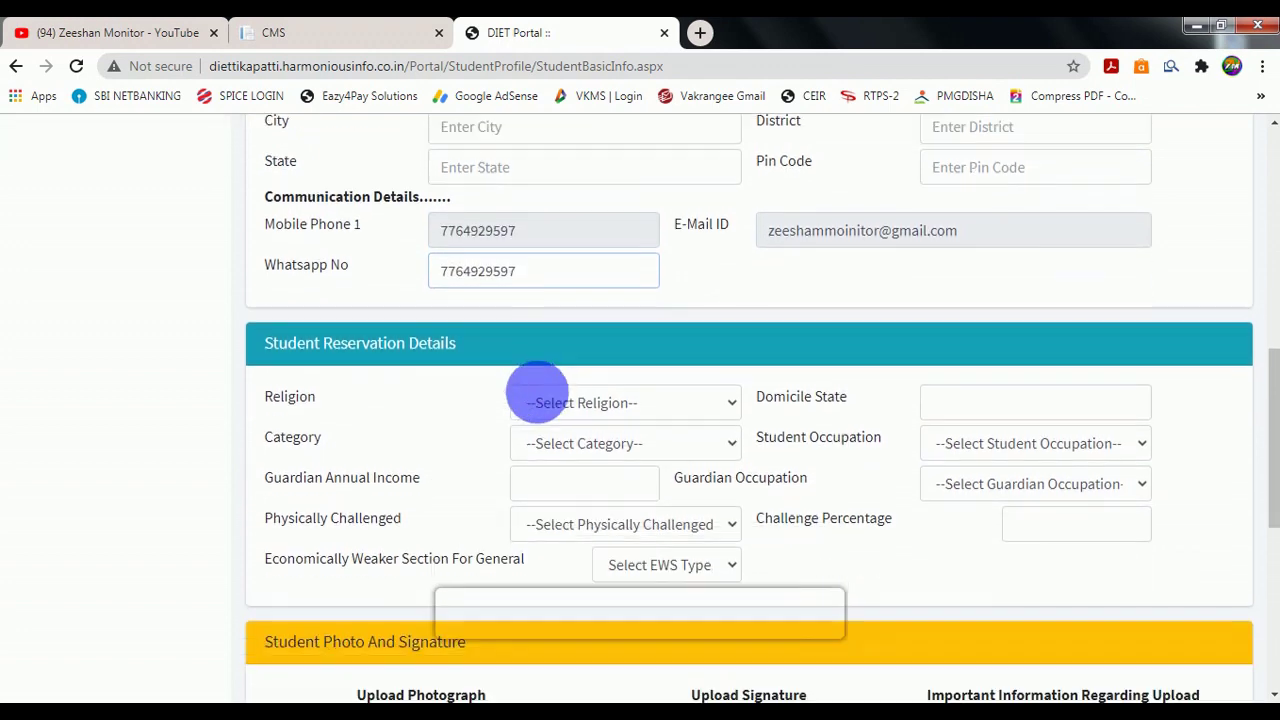
scroll(527, 270, down, 1)
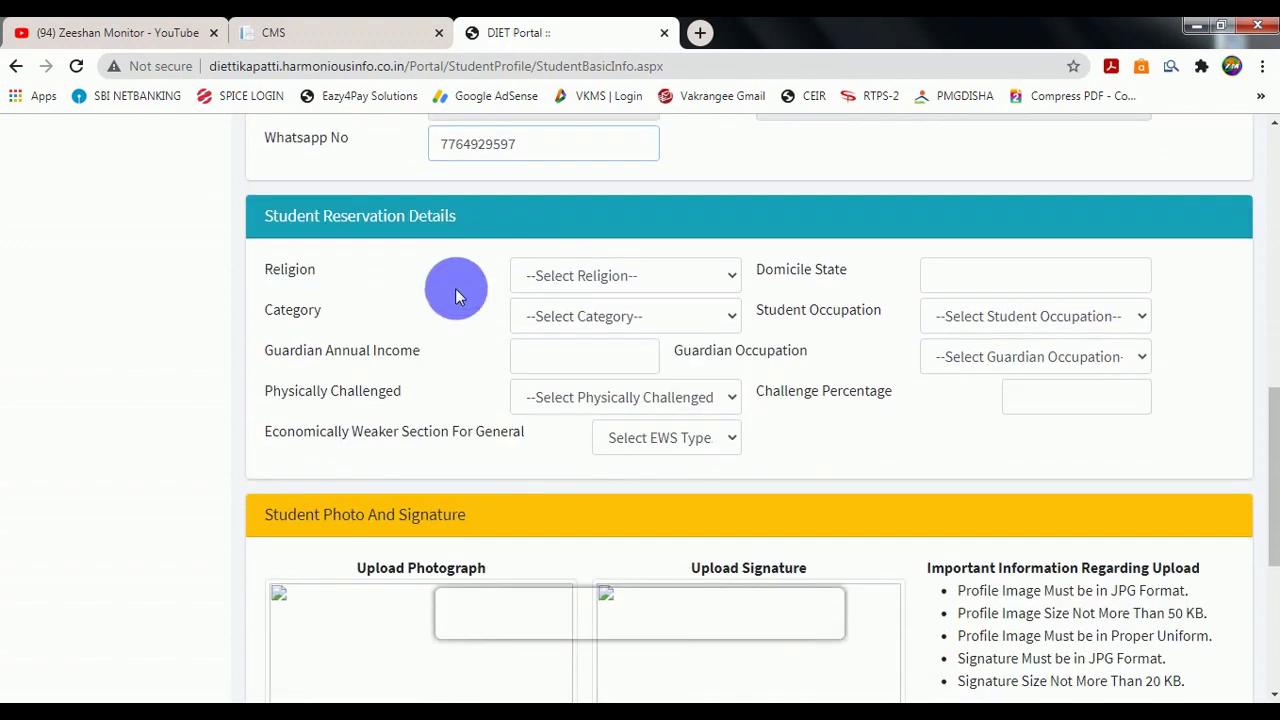
click(569, 276)
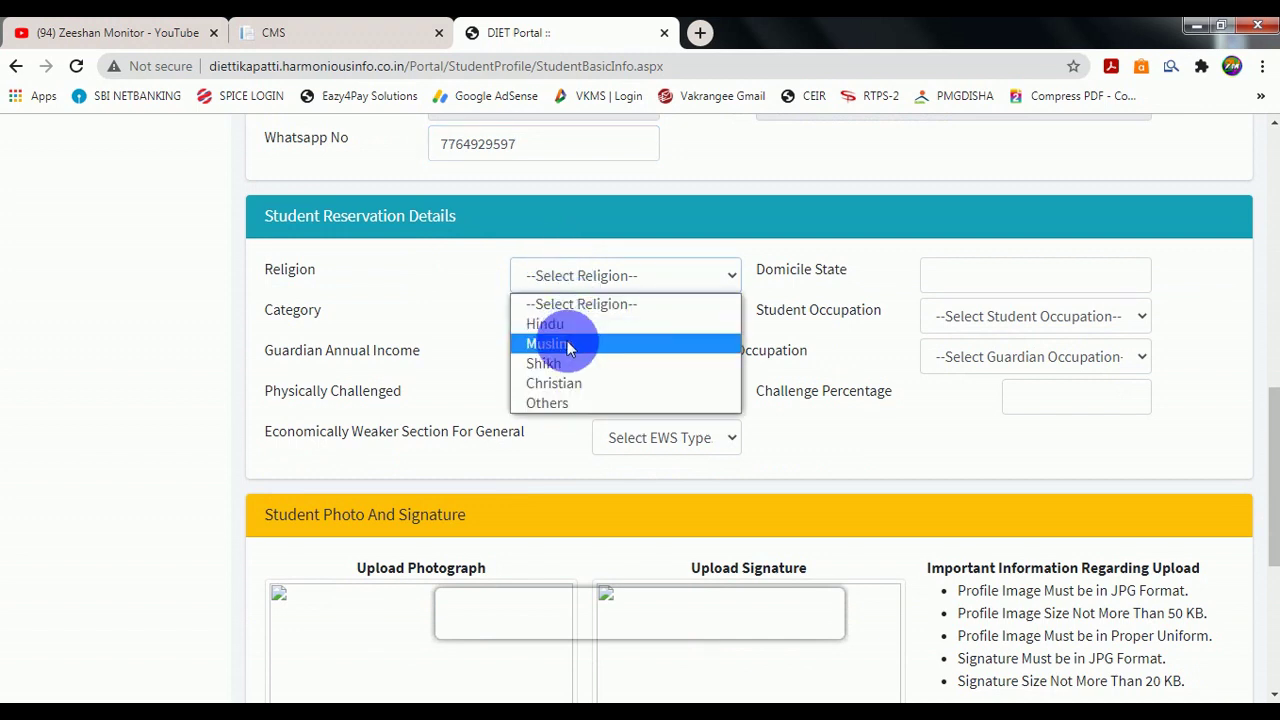
click(560, 343)
click(971, 285)
click(578, 318)
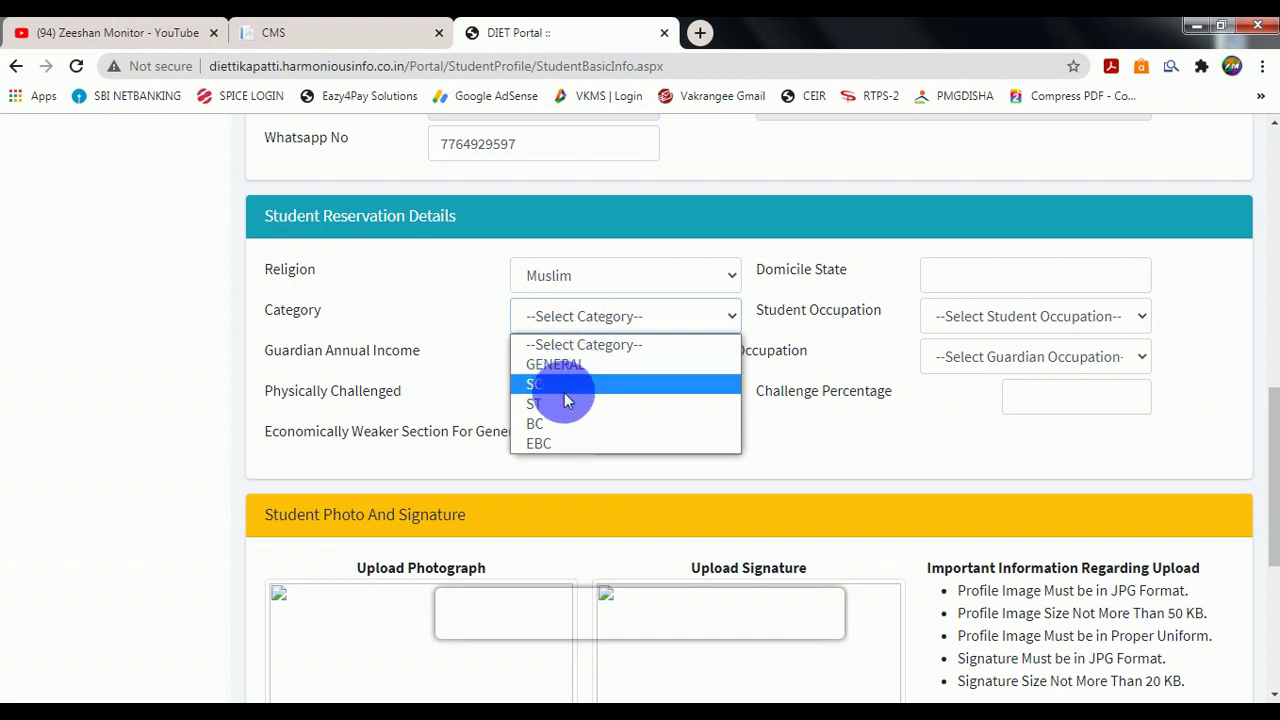
click(566, 366)
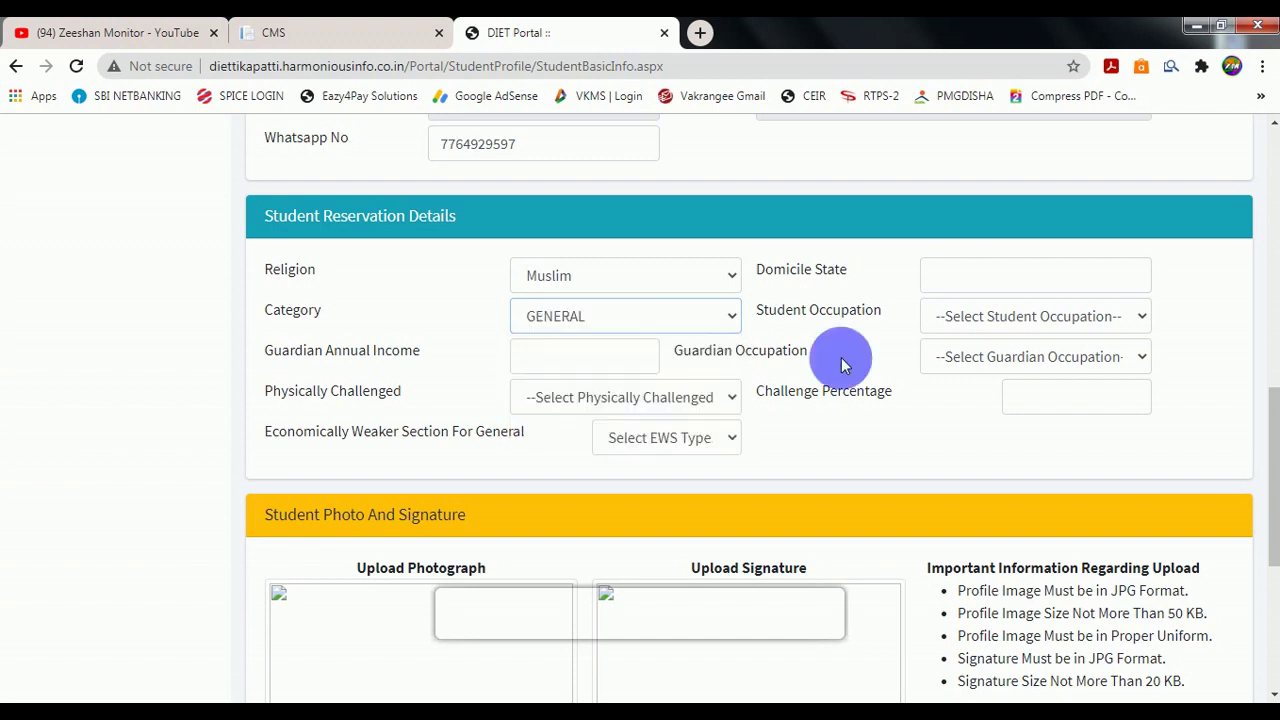
click(980, 316)
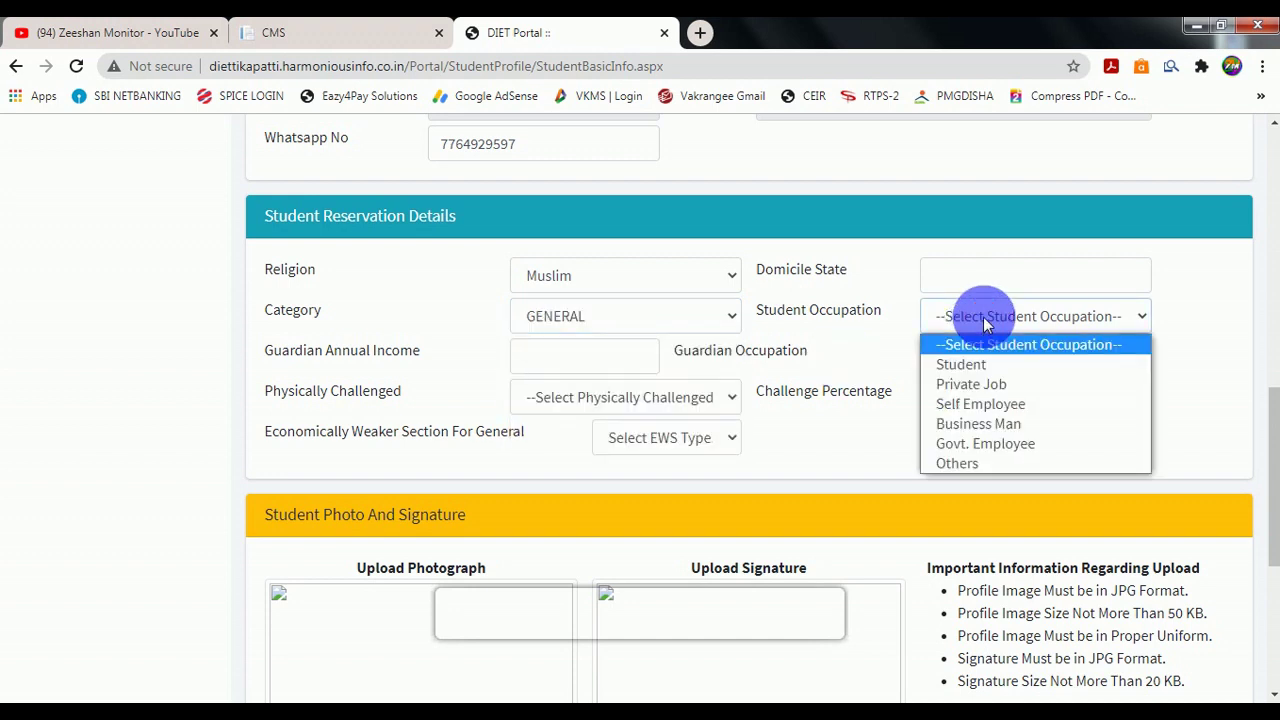
click(960, 364)
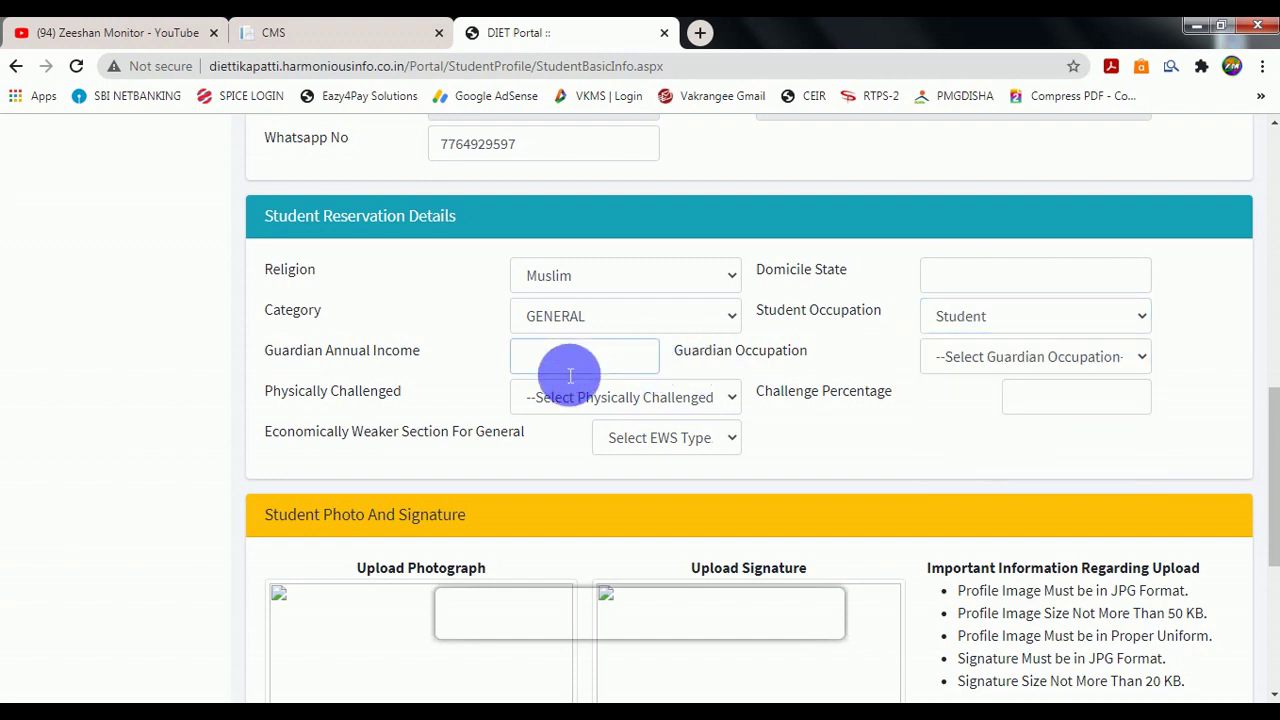
Set guardian occupation to Farmer, physically challenged to None, and EWS to Yes.
click(975, 356)
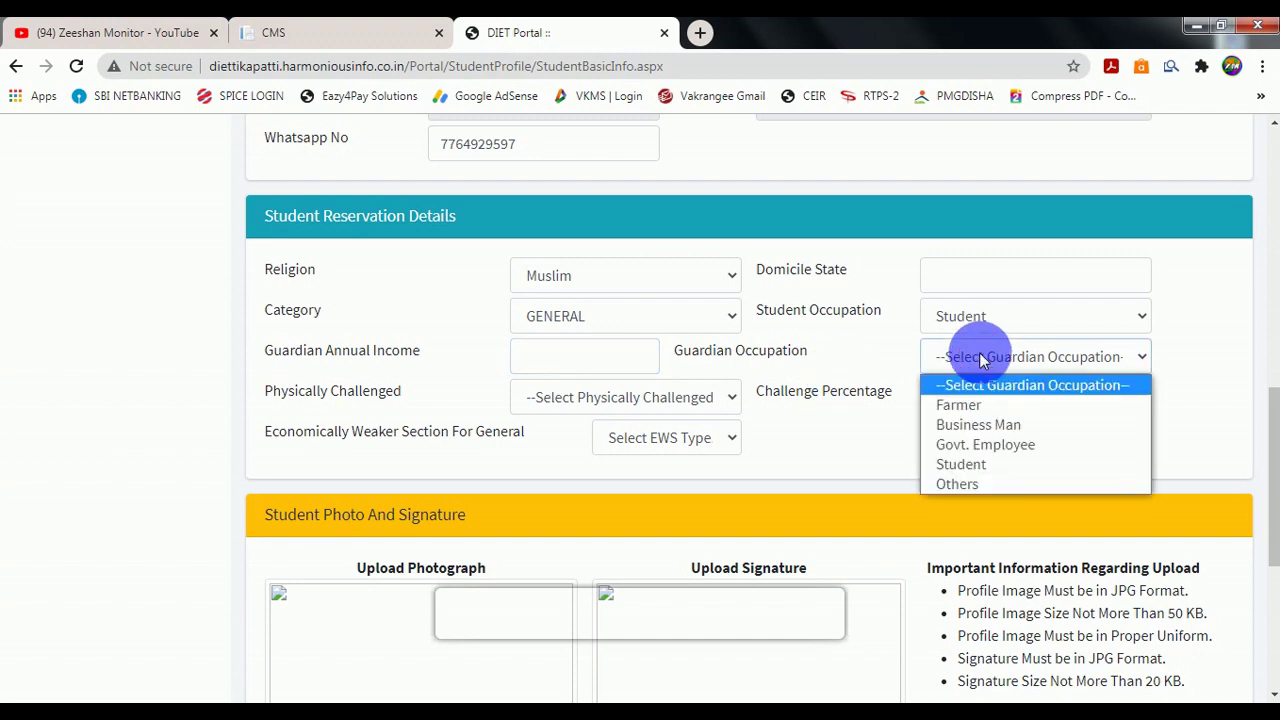
click(965, 404)
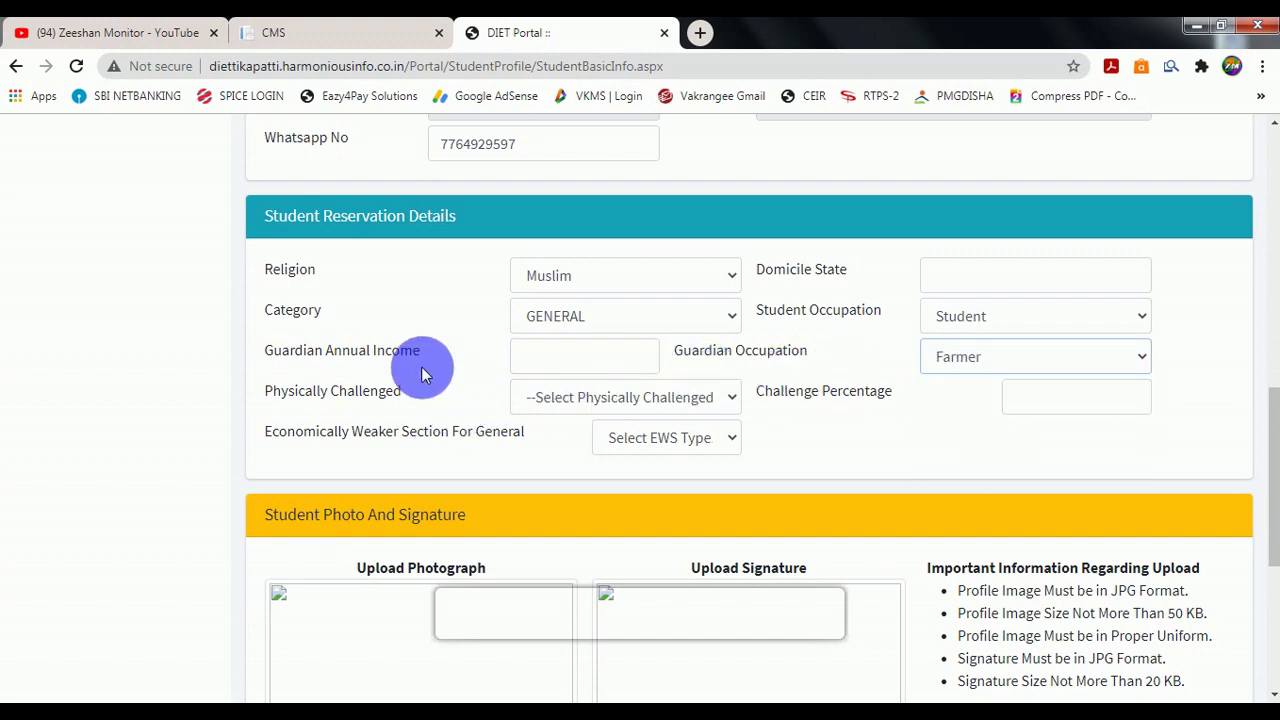
click(557, 366)
click(1043, 362)
click(645, 400)
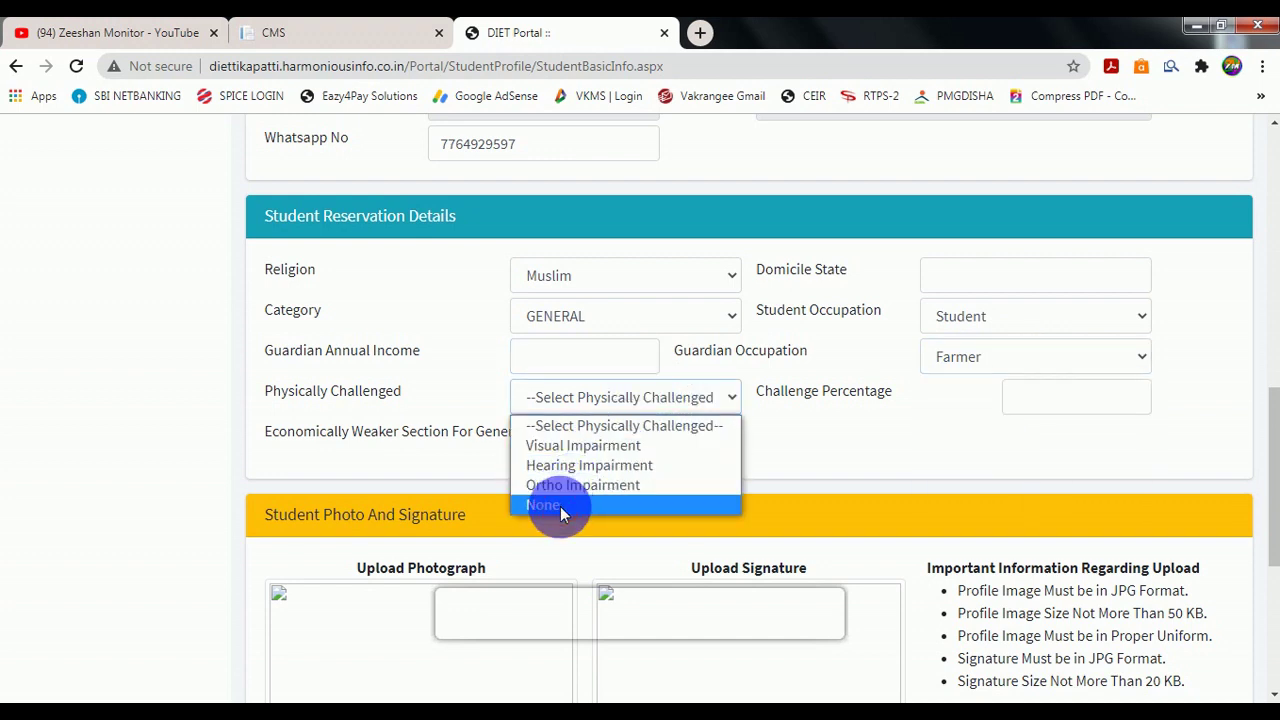
click(583, 465)
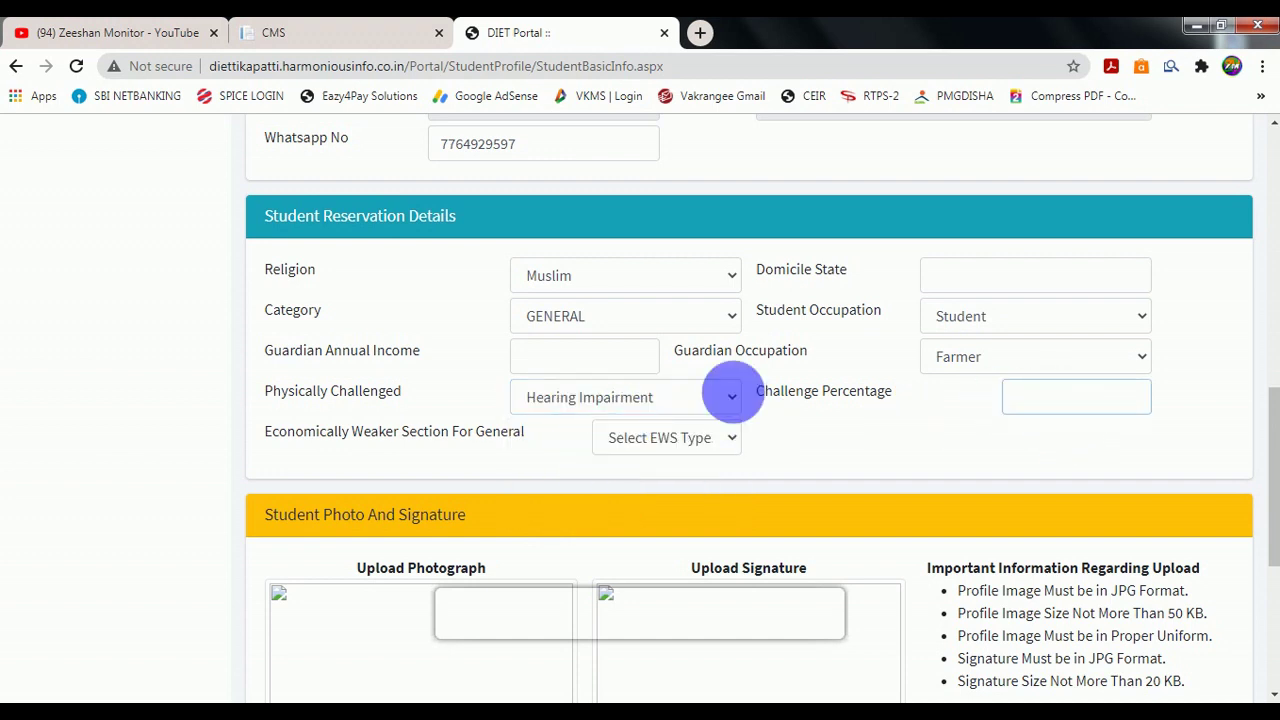
click(666, 397)
click(610, 501)
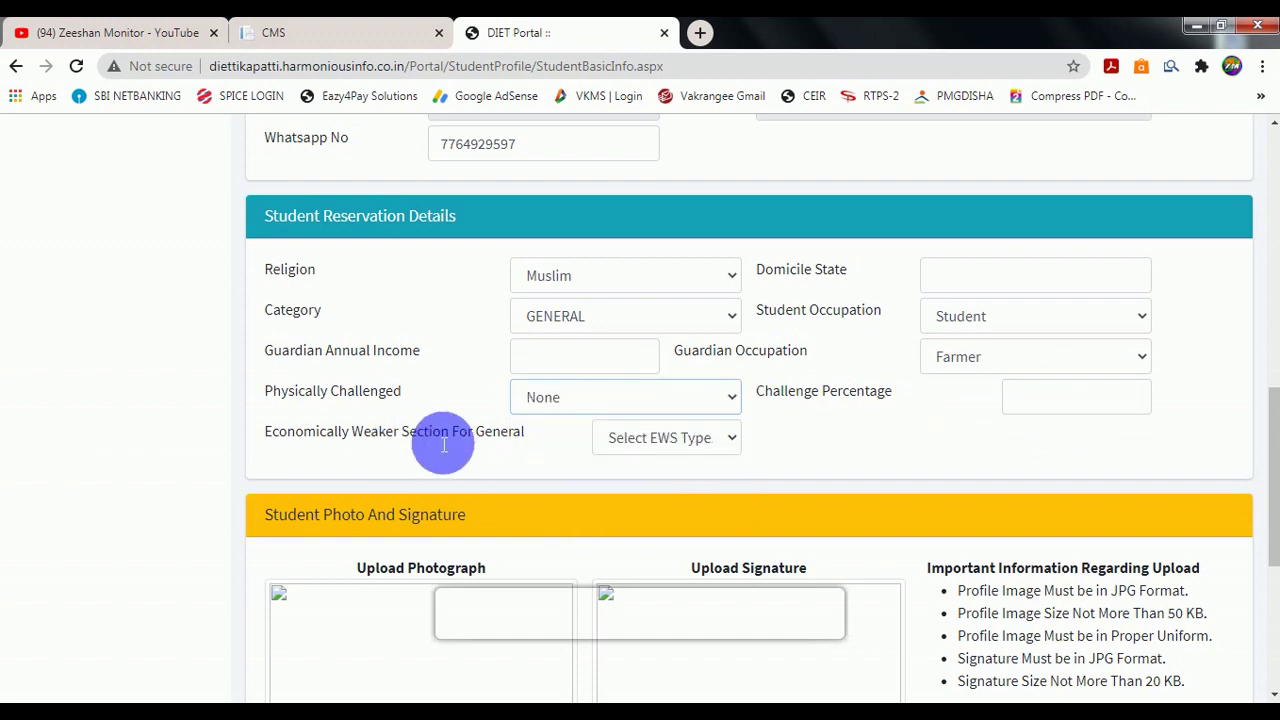
click(628, 484)
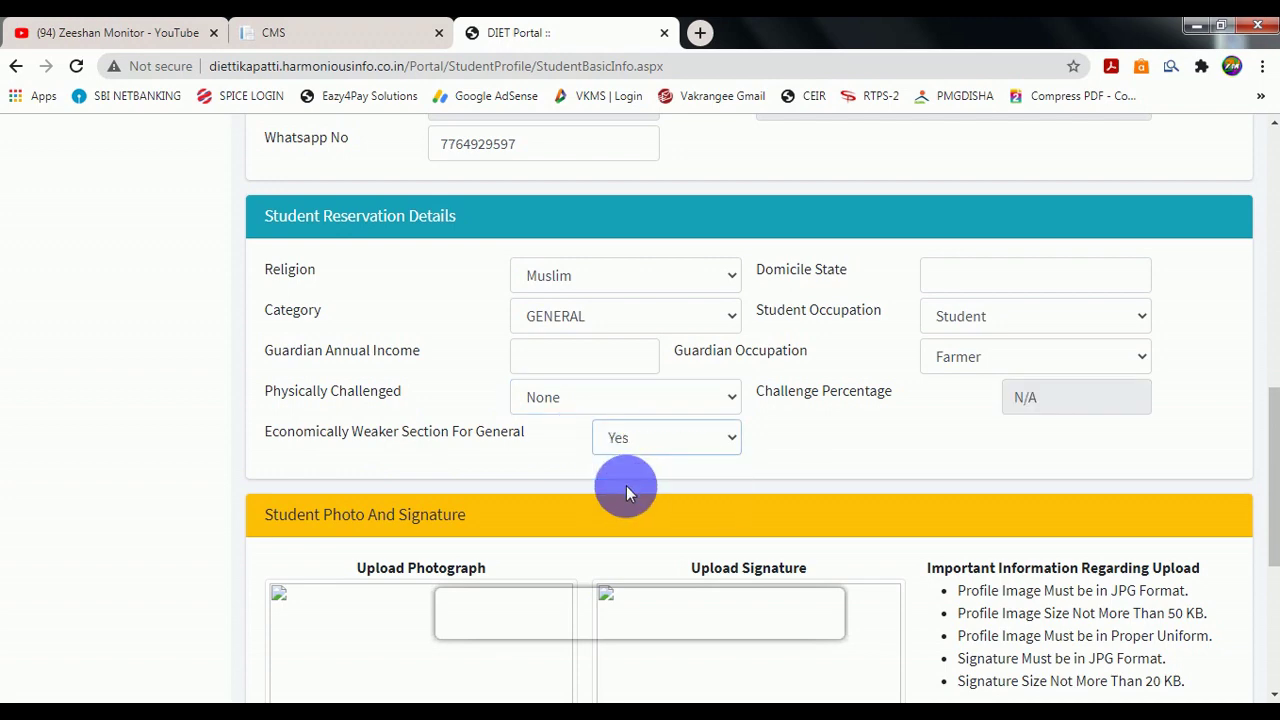
scroll(633, 461, down, 4)
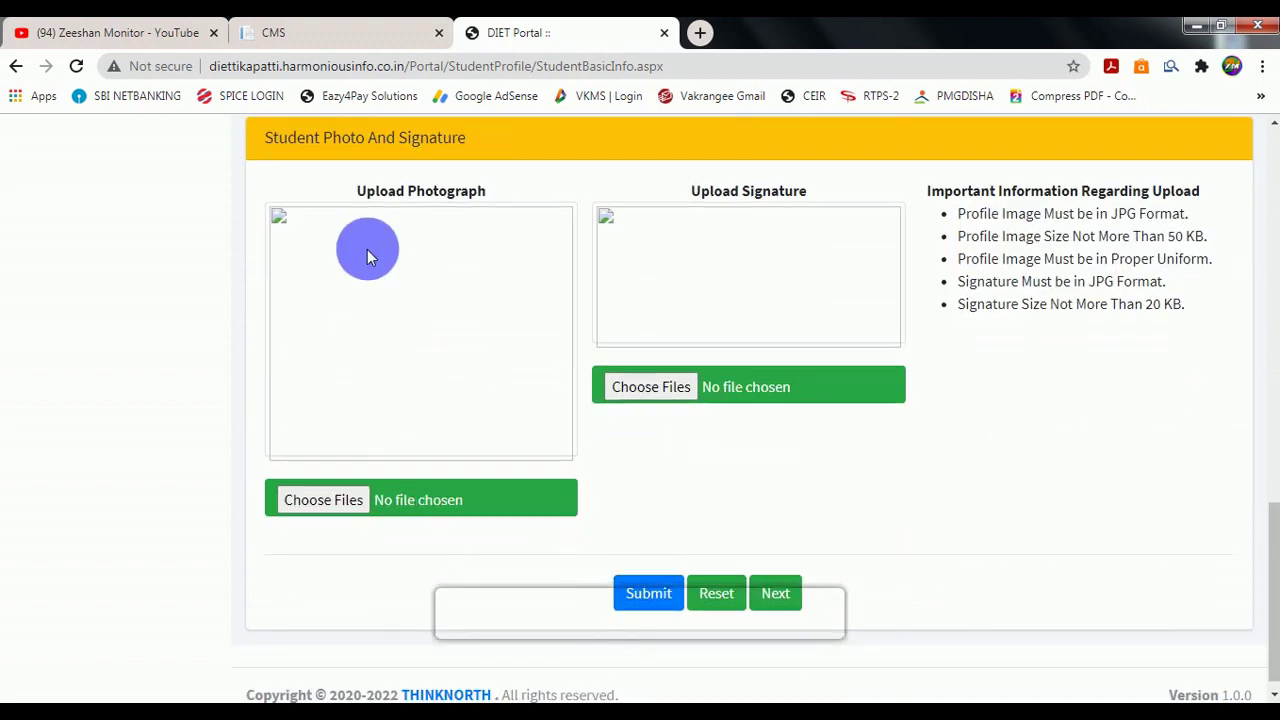
Upload SING.jpg as the signature image and submit the uploads.
scroll(328, 530, down, 4)
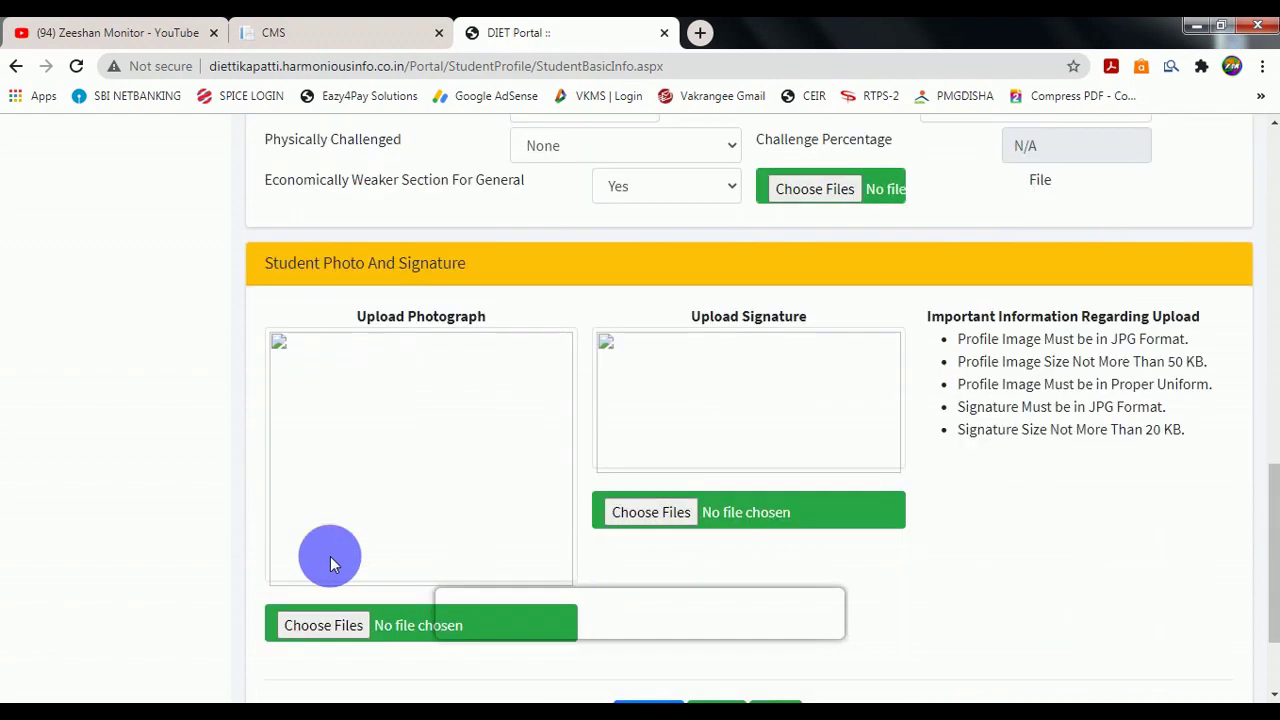
click(672, 395)
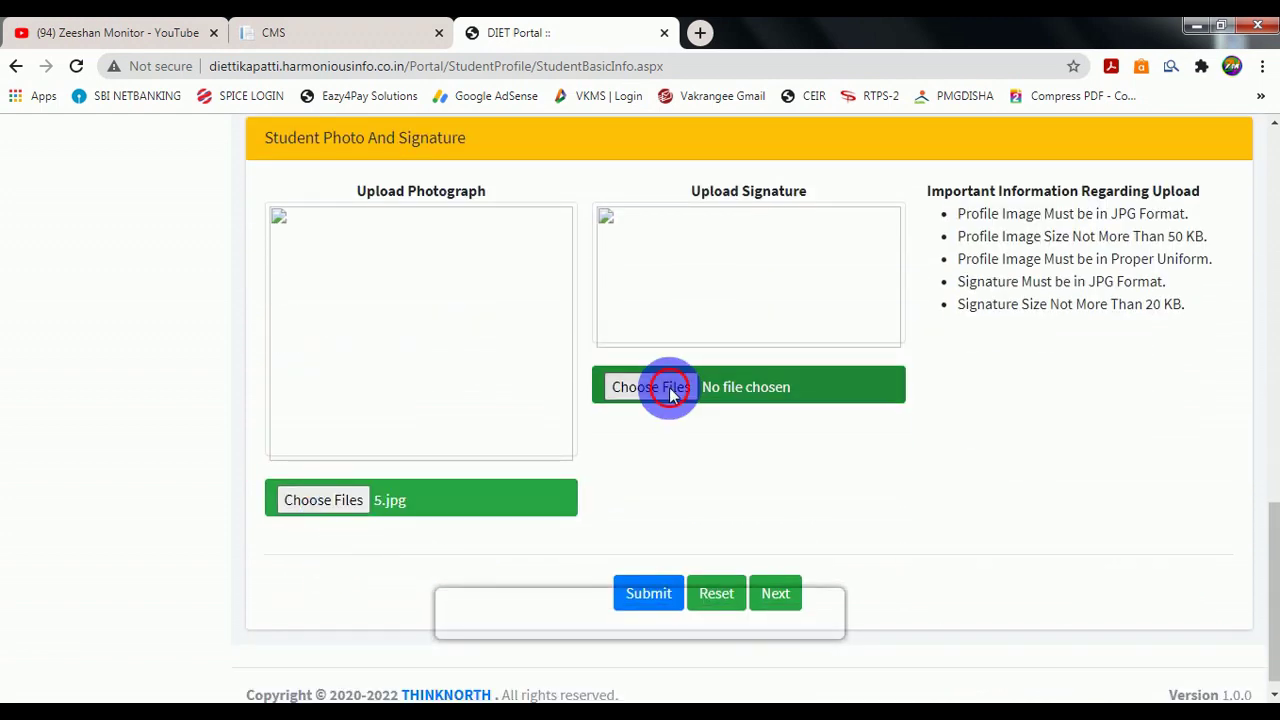
double_click(780, 315)
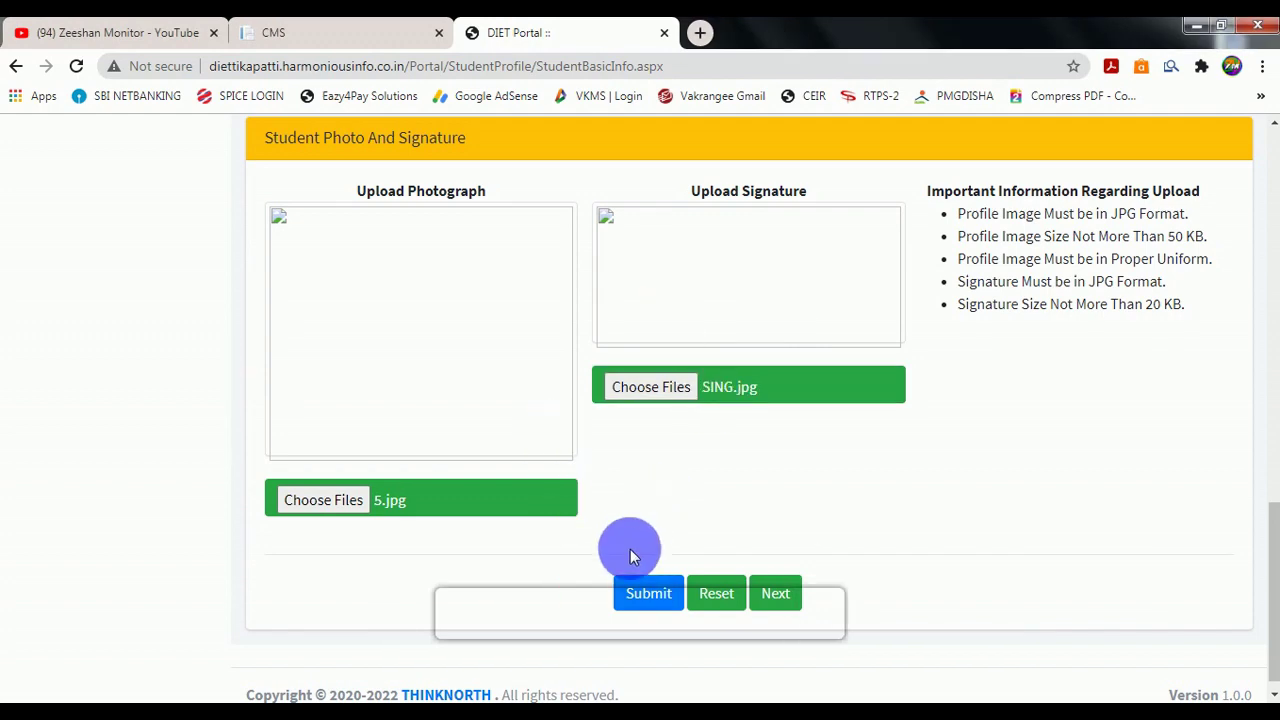
click(648, 595)
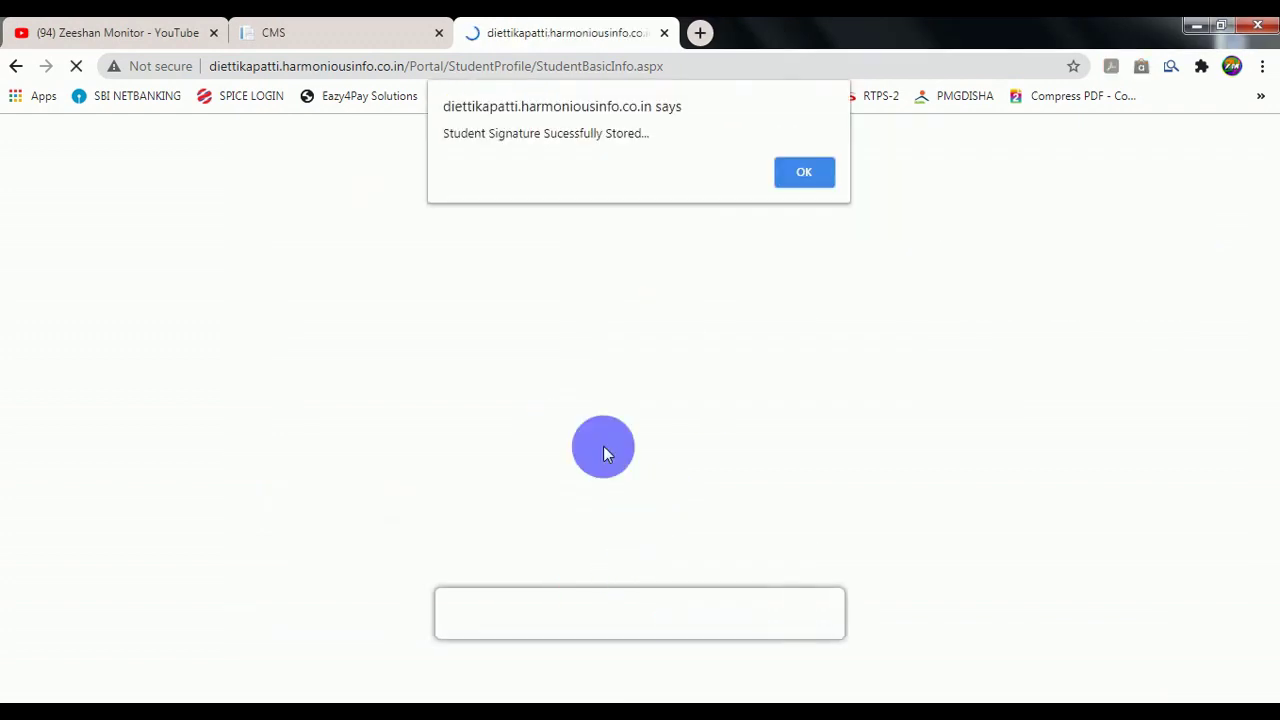
click(799, 175)
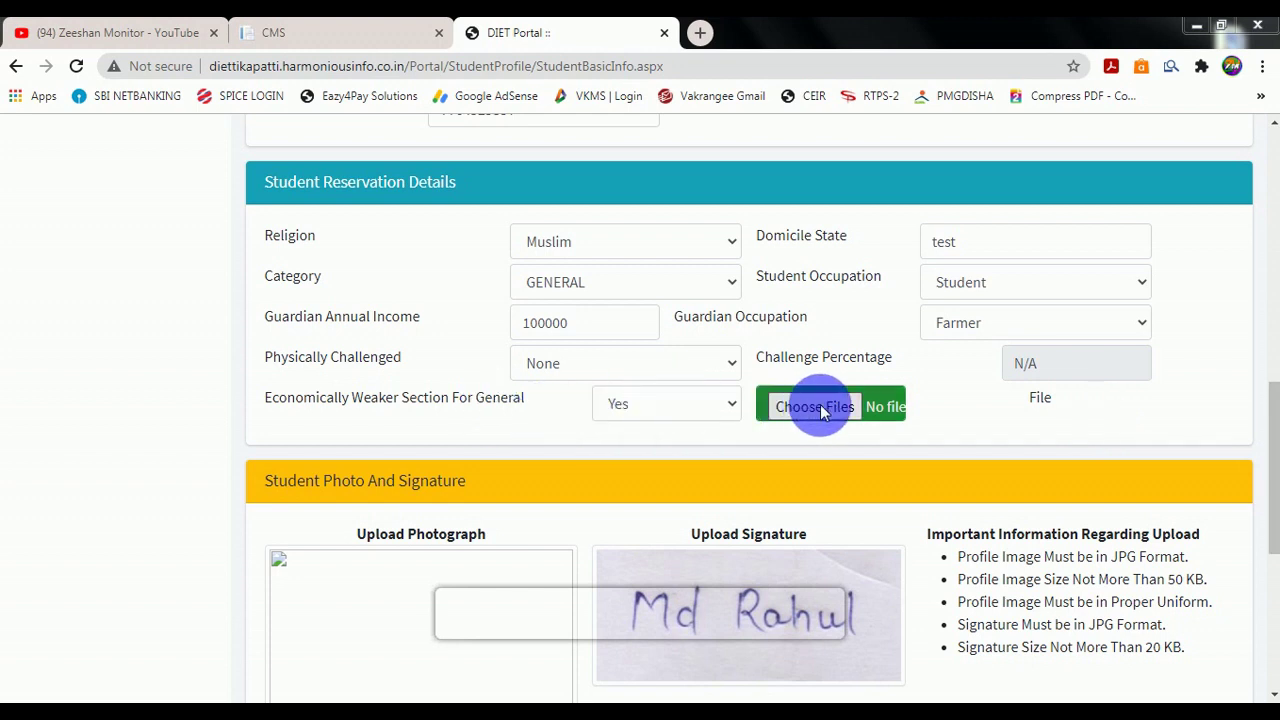
Change EWS status to No and proceed to the Student Education Details page.
click(731, 411)
click(655, 473)
mouse_move(1262, 406)
mouse_down()
mouse_move(1265, 518)
mouse_move(1260, 470)
mouse_up()
scroll(1177, 509, down, 2)
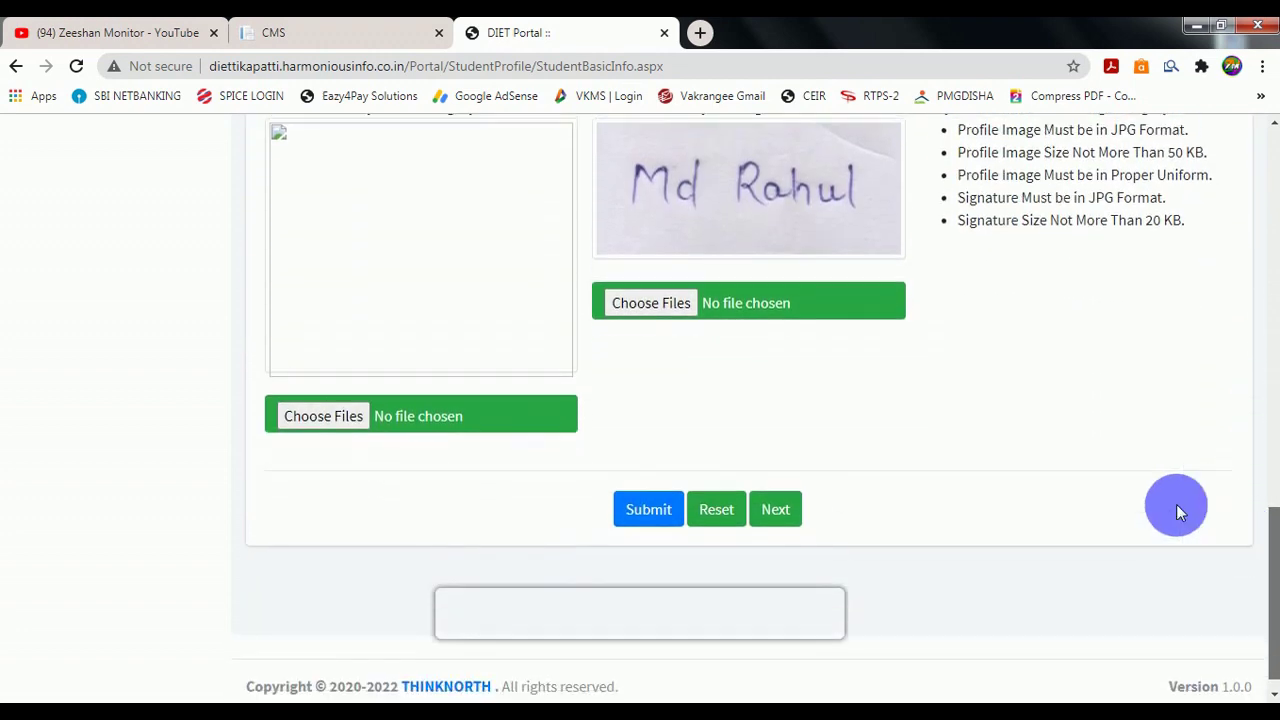
scroll(766, 514, up, 1)
click(778, 552)
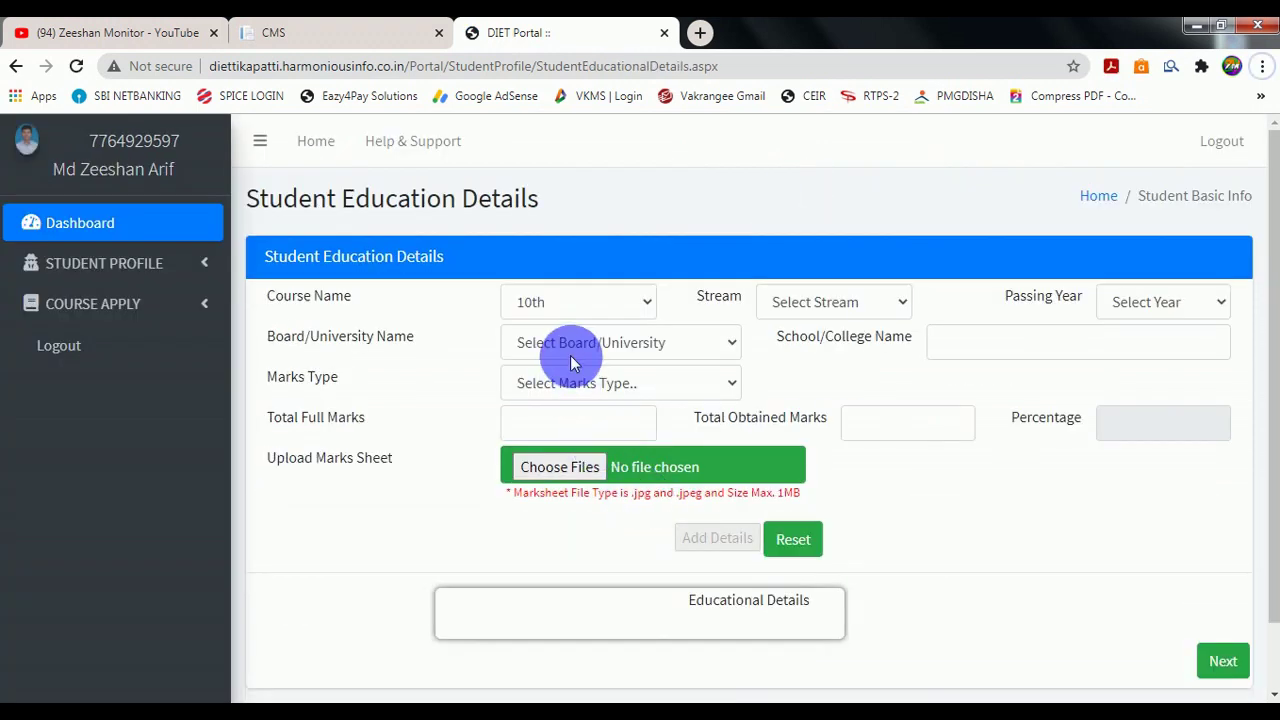
Start a 10th entry with stream ALL, passing year 1999, board BSEB, and school name.
click(565, 302)
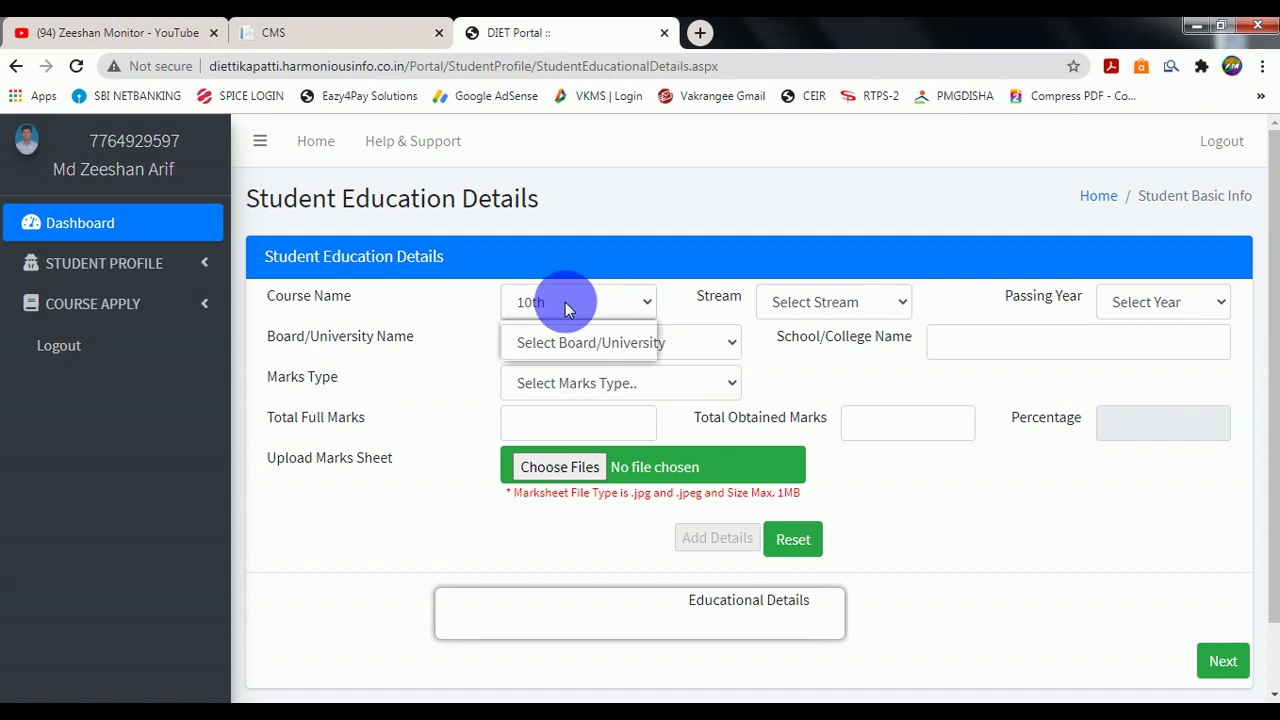
click(788, 303)
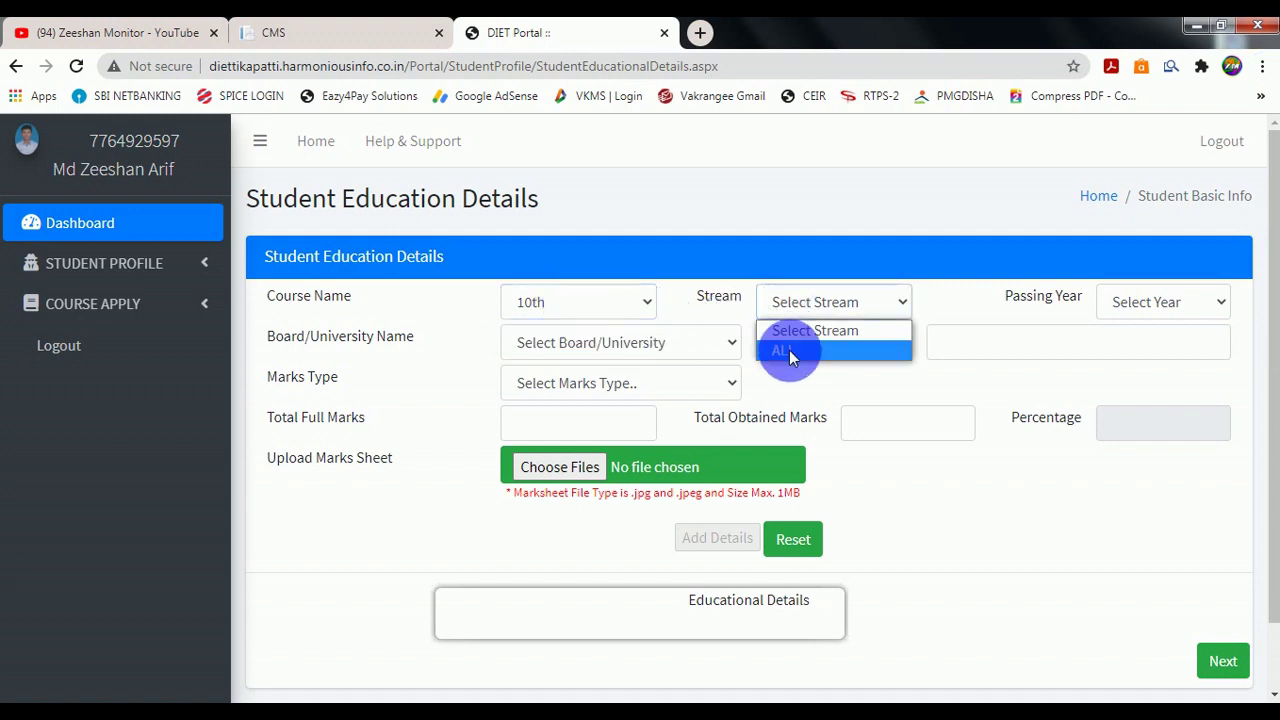
click(789, 350)
click(1136, 302)
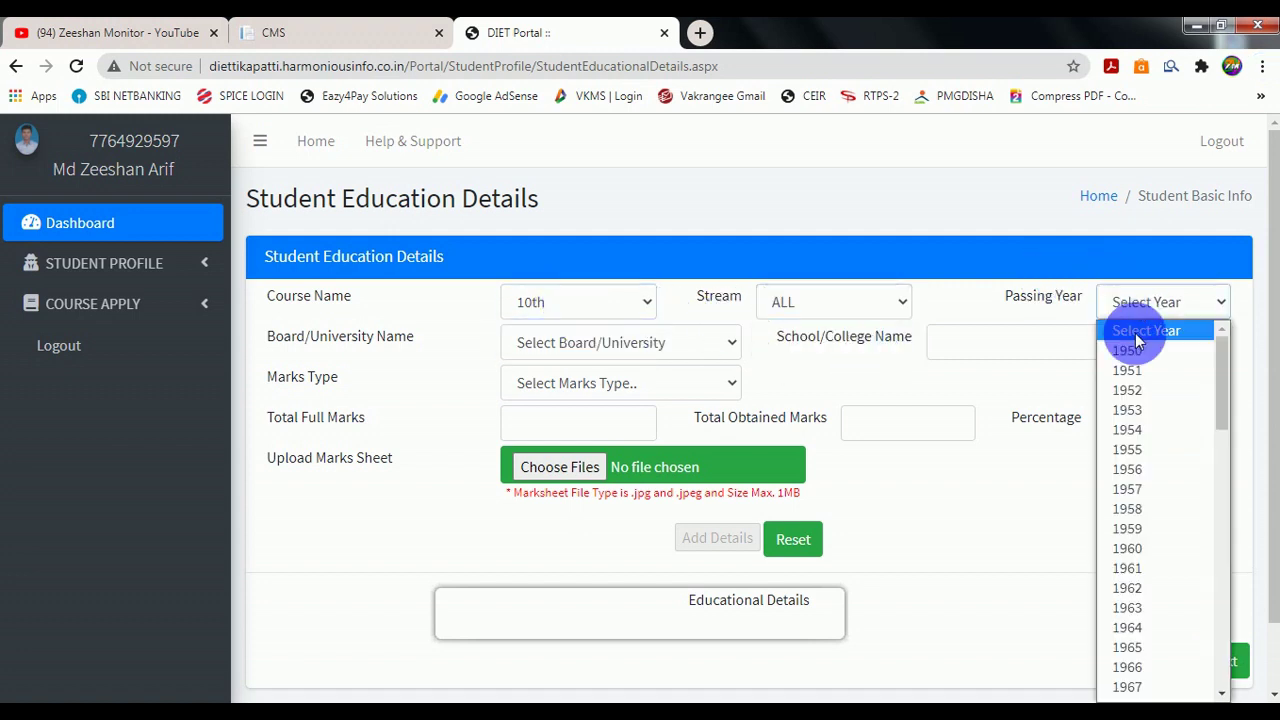
scroll(1165, 566, down, 7)
click(1165, 566)
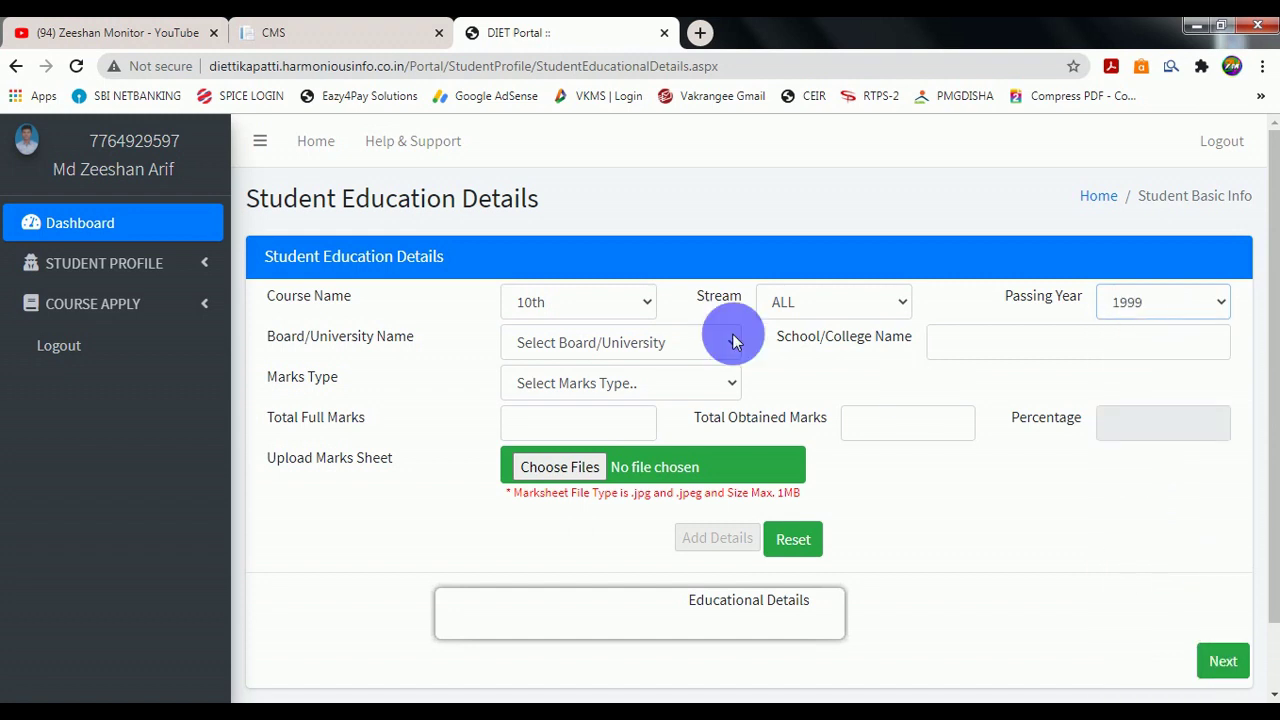
click(663, 340)
click(548, 585)
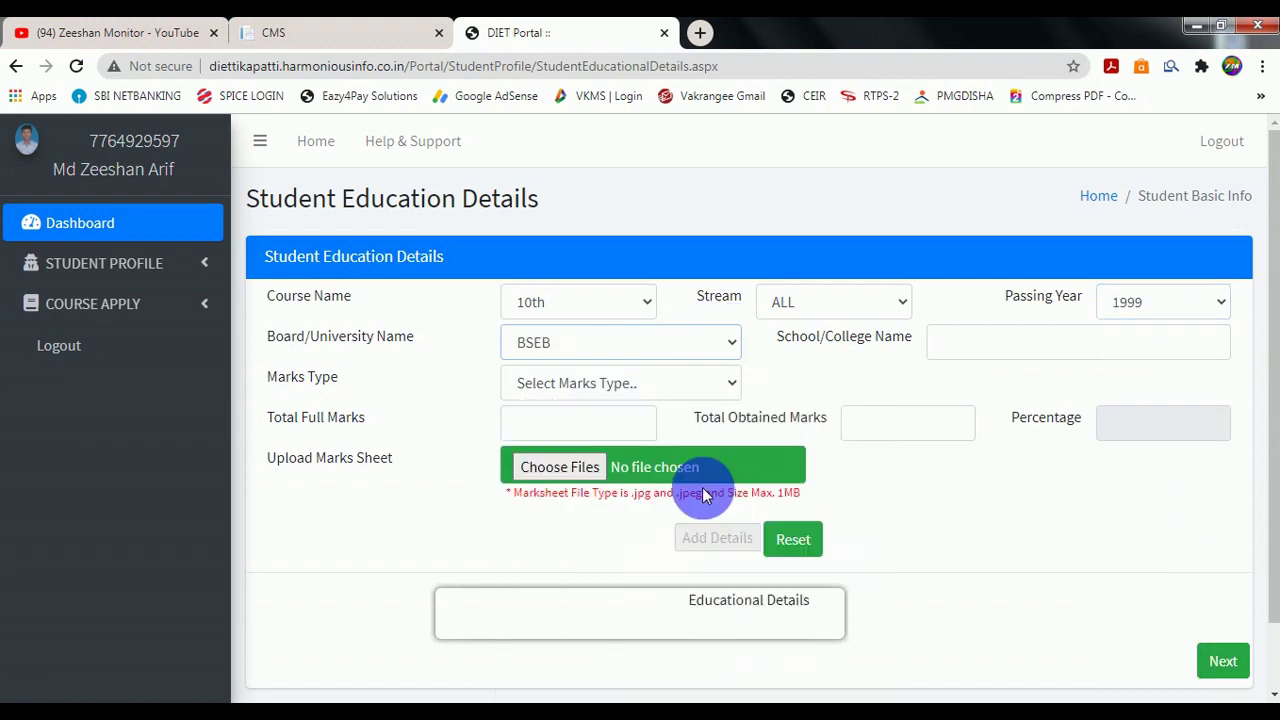
click(1020, 349)
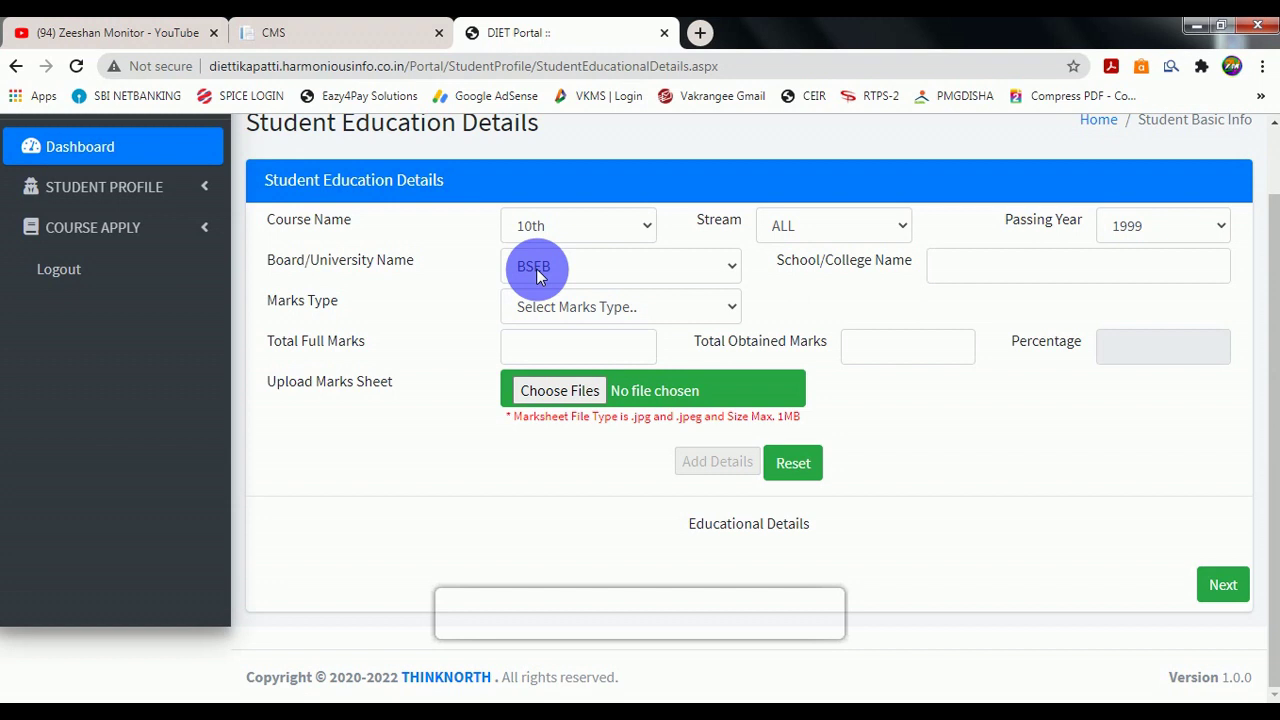
Enter marks type MARKS with 393 obtained out of 500, giving 78.60%.
click(535, 304)
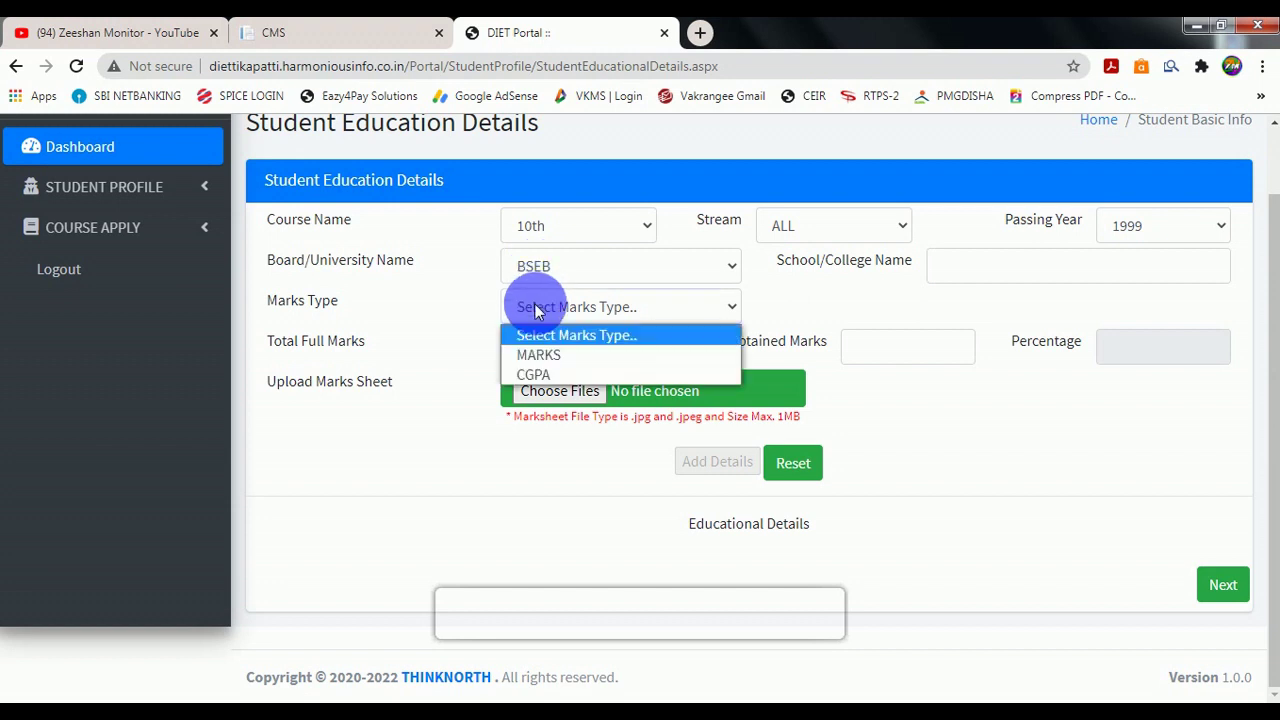
click(533, 356)
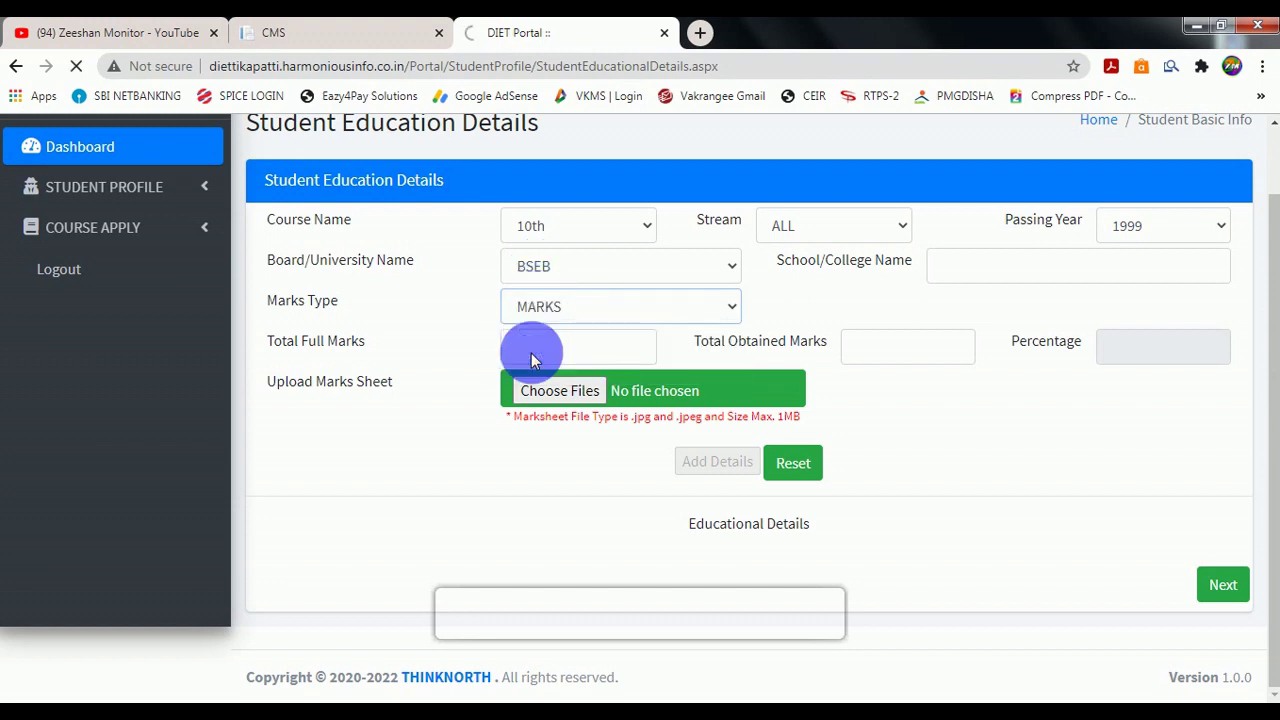
click(578, 423)
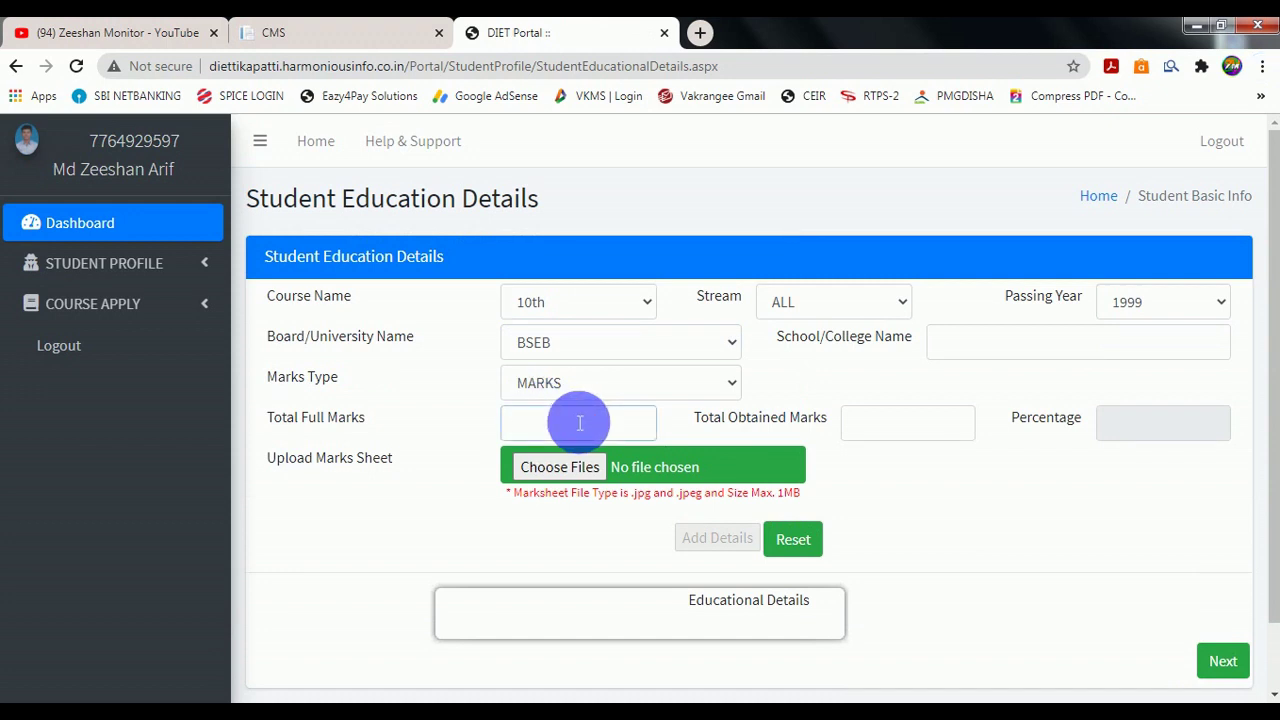
click(870, 422)
text(3)
click(878, 421)
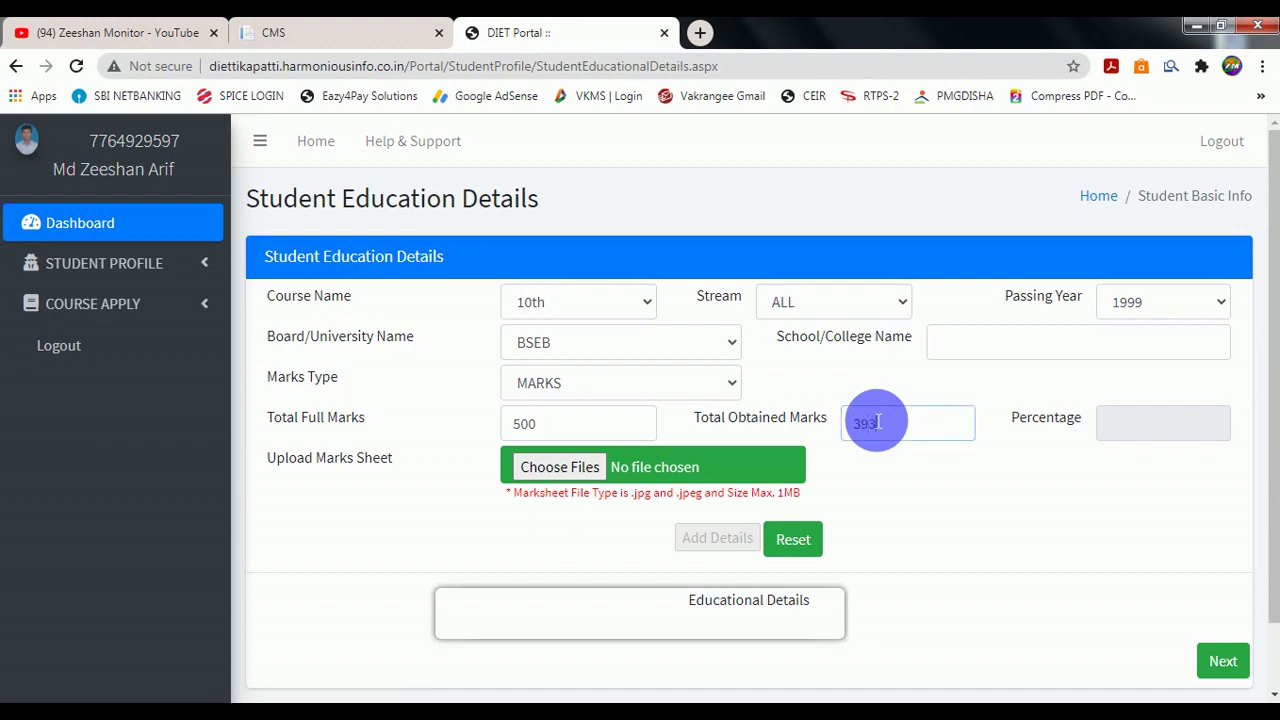
click(886, 468)
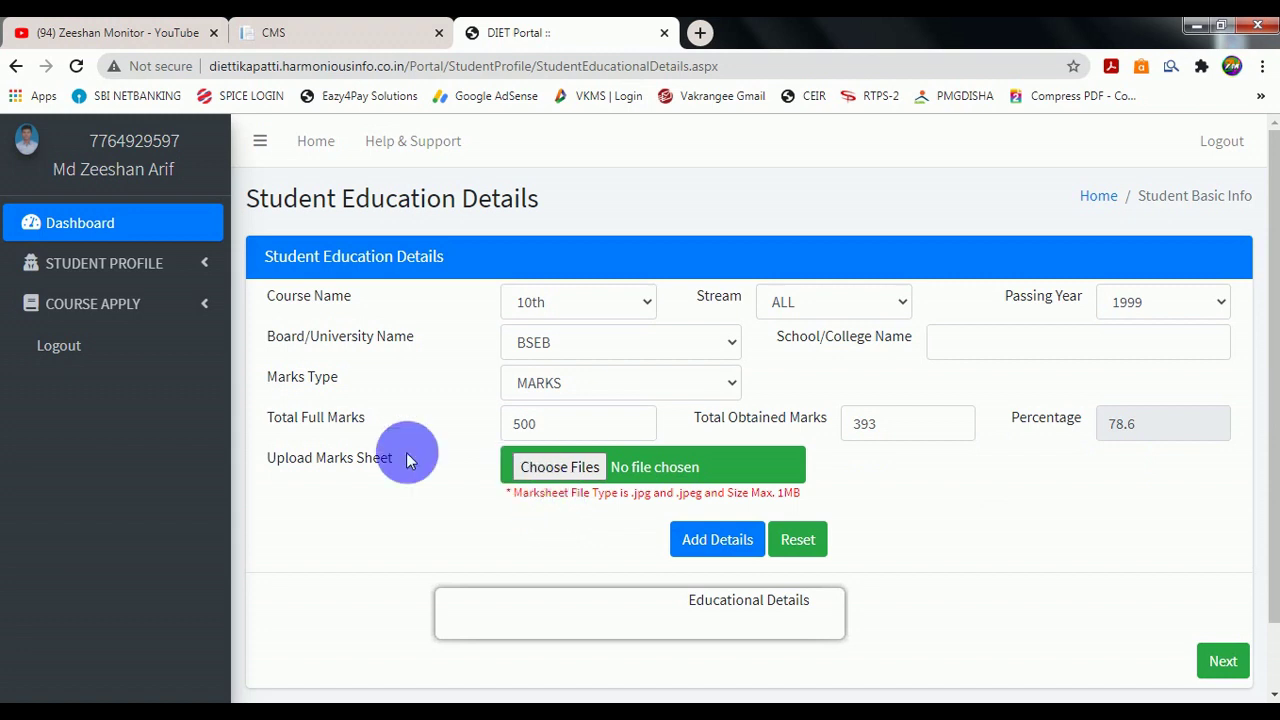
Attach 10th.jpg as the marksheet and save the 10th record.
click(528, 483)
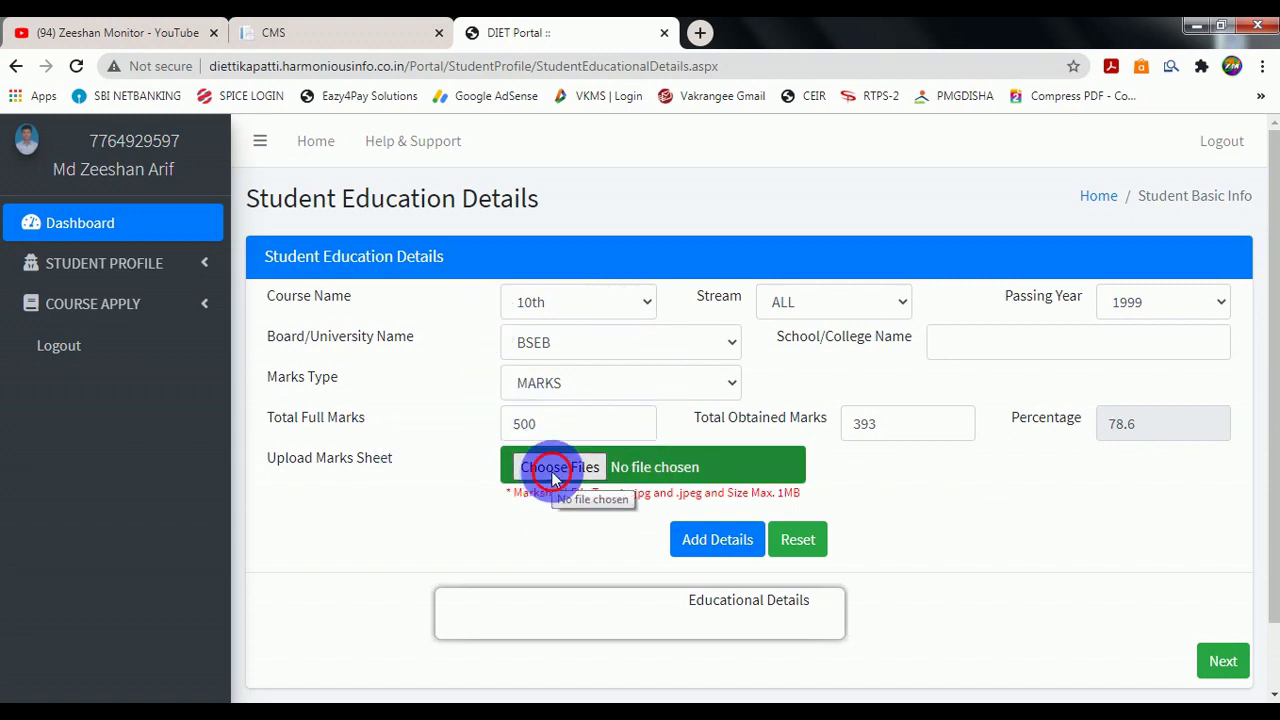
click(551, 471)
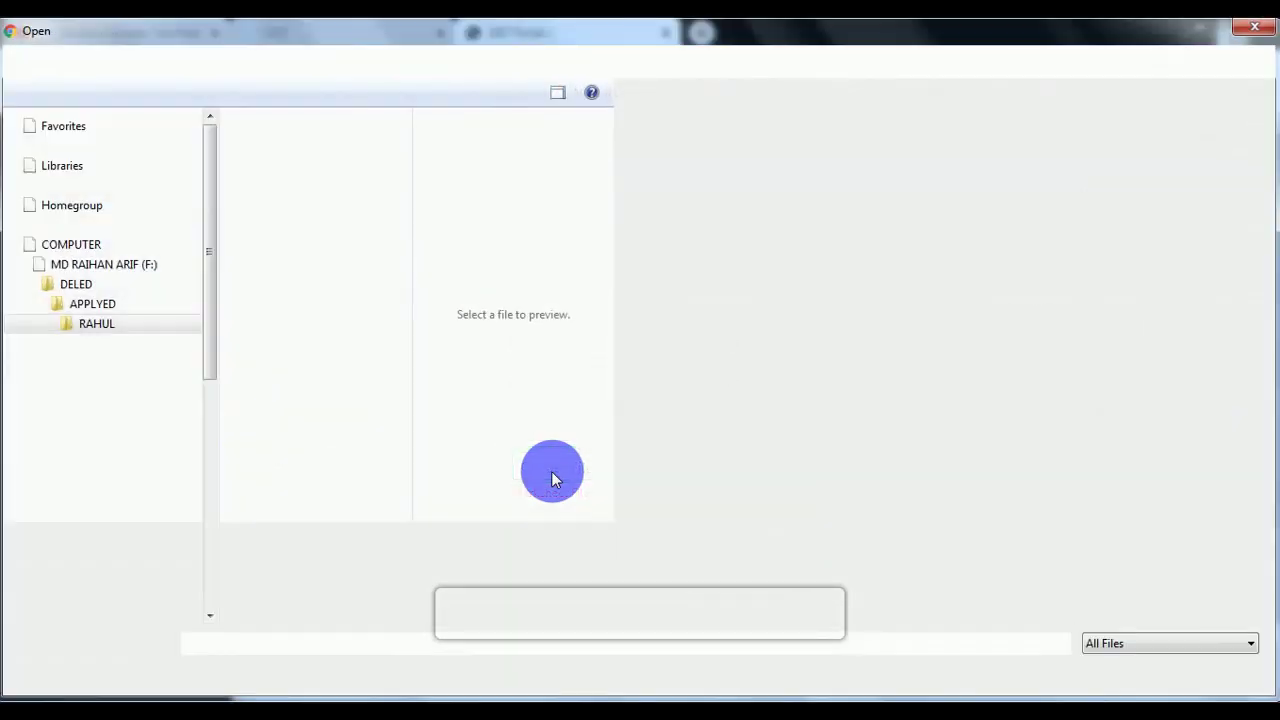
click(705, 548)
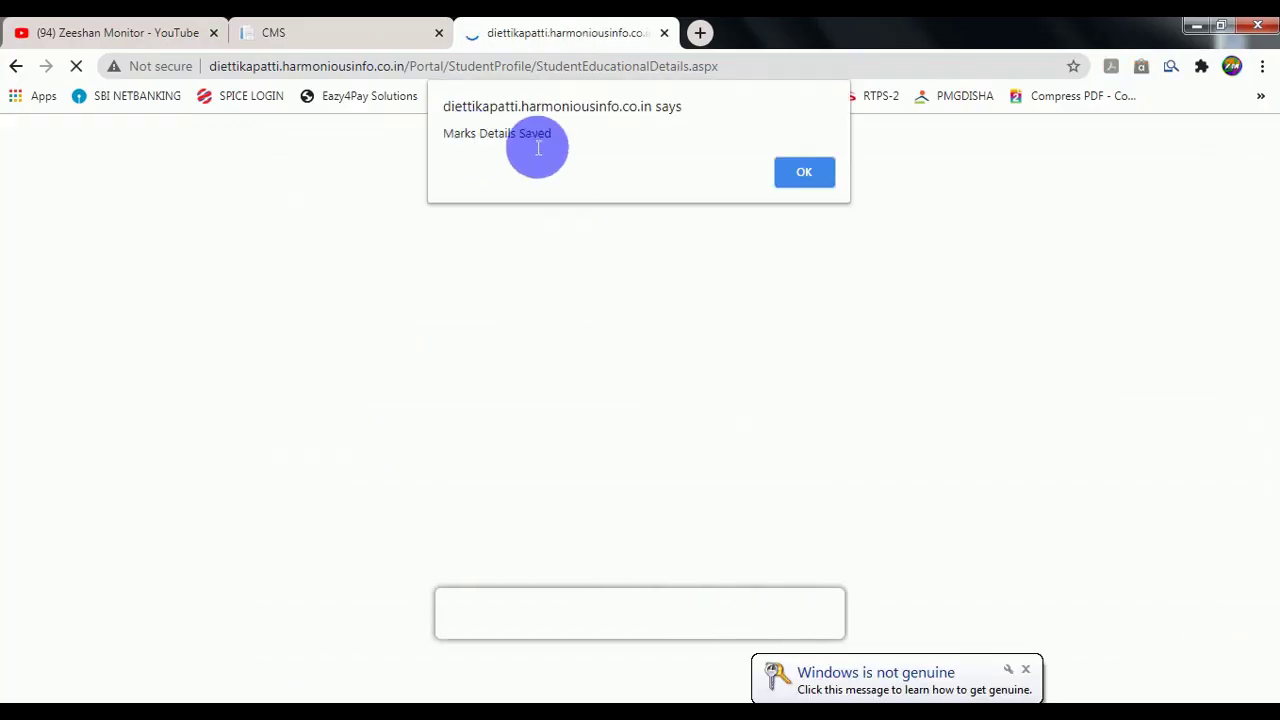
click(797, 172)
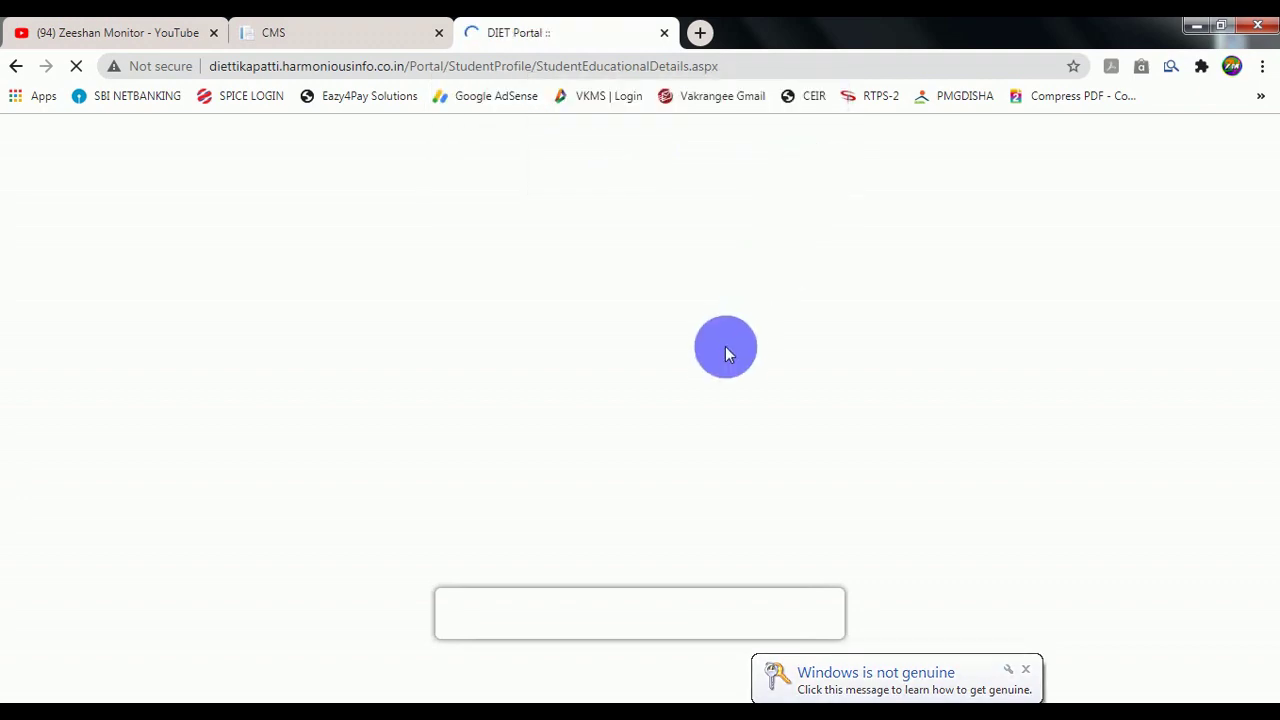
scroll(600, 450, down, 2)
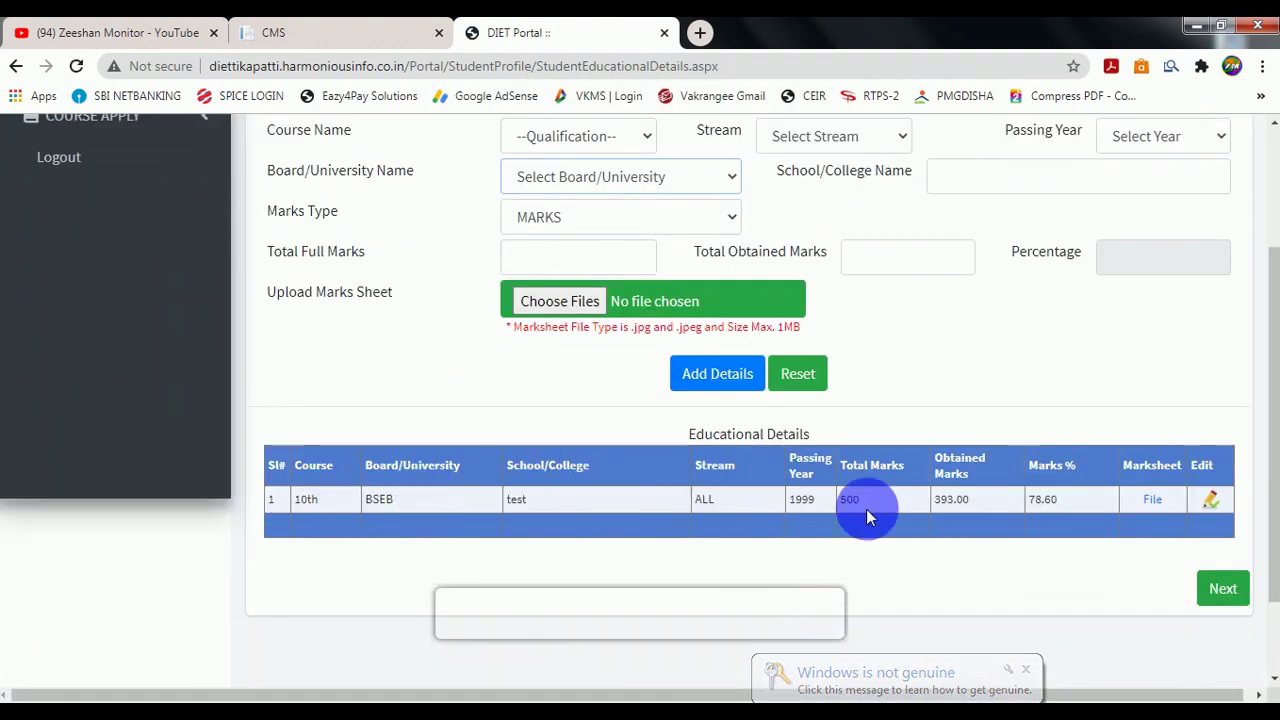
scroll(985, 541, up, 2)
Start a 12th entry with stream Science, year 2018, board BSEB, and school name 'test'.
click(565, 324)
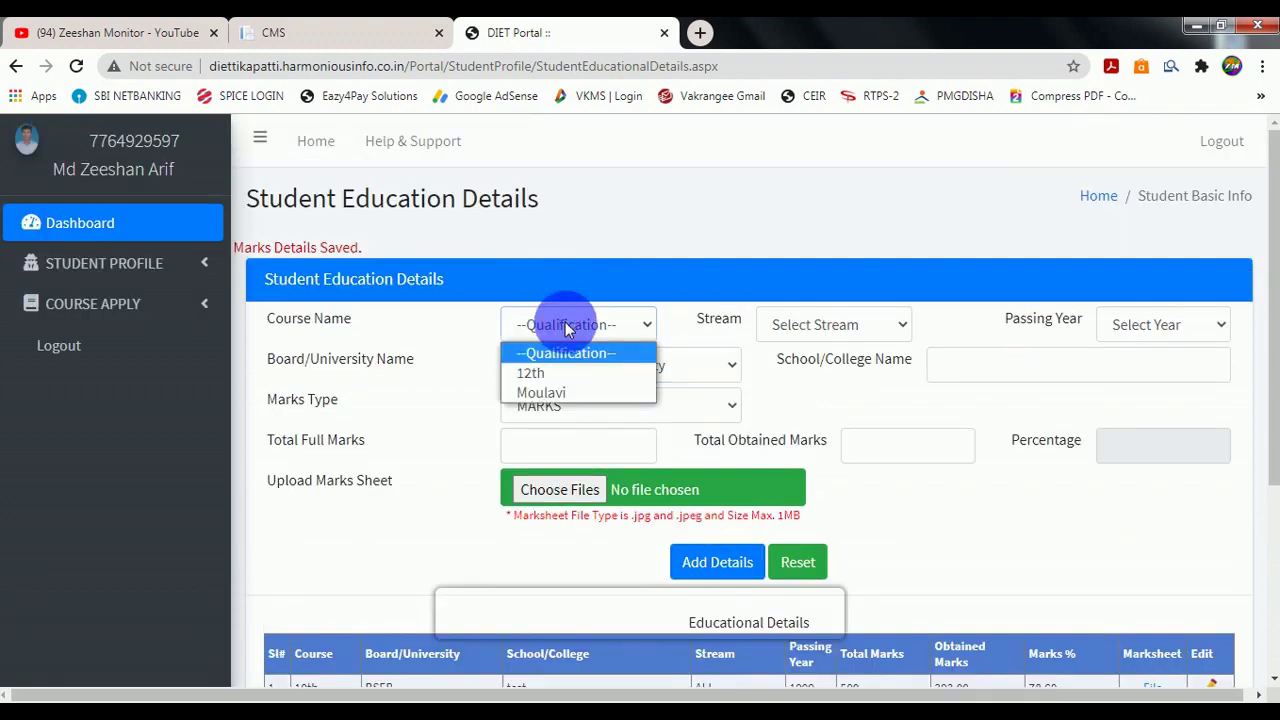
click(572, 375)
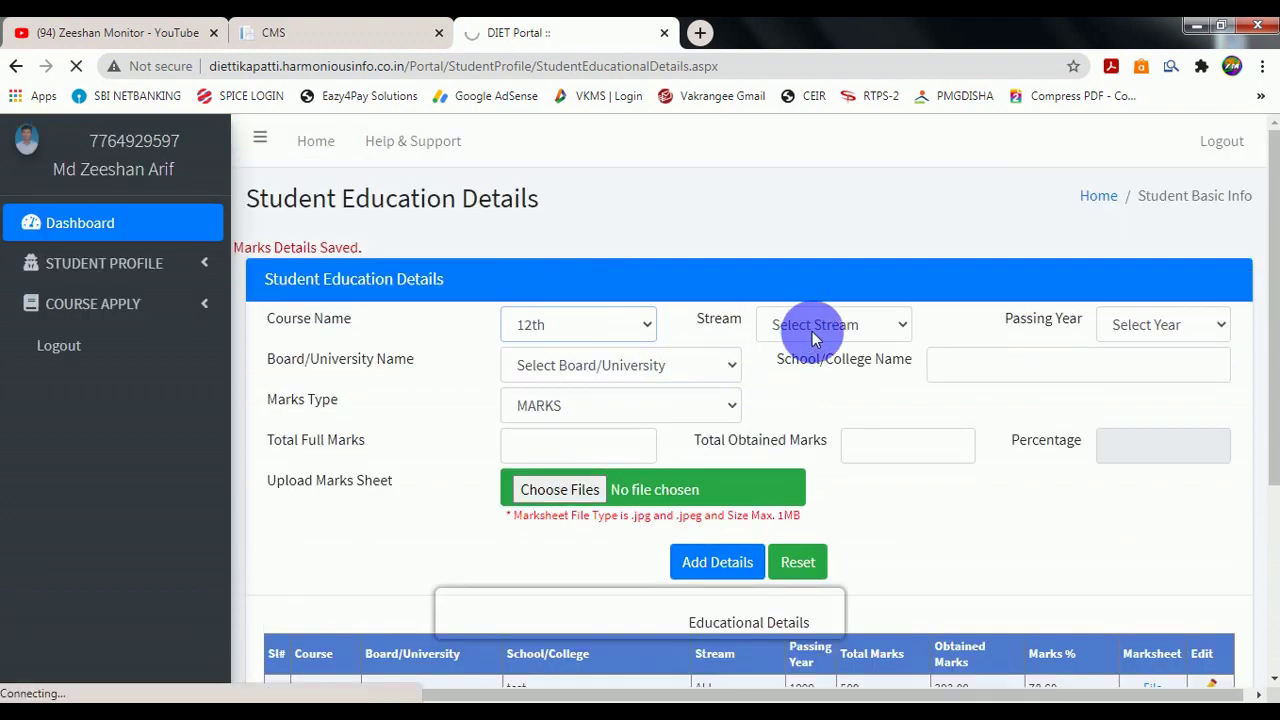
click(813, 330)
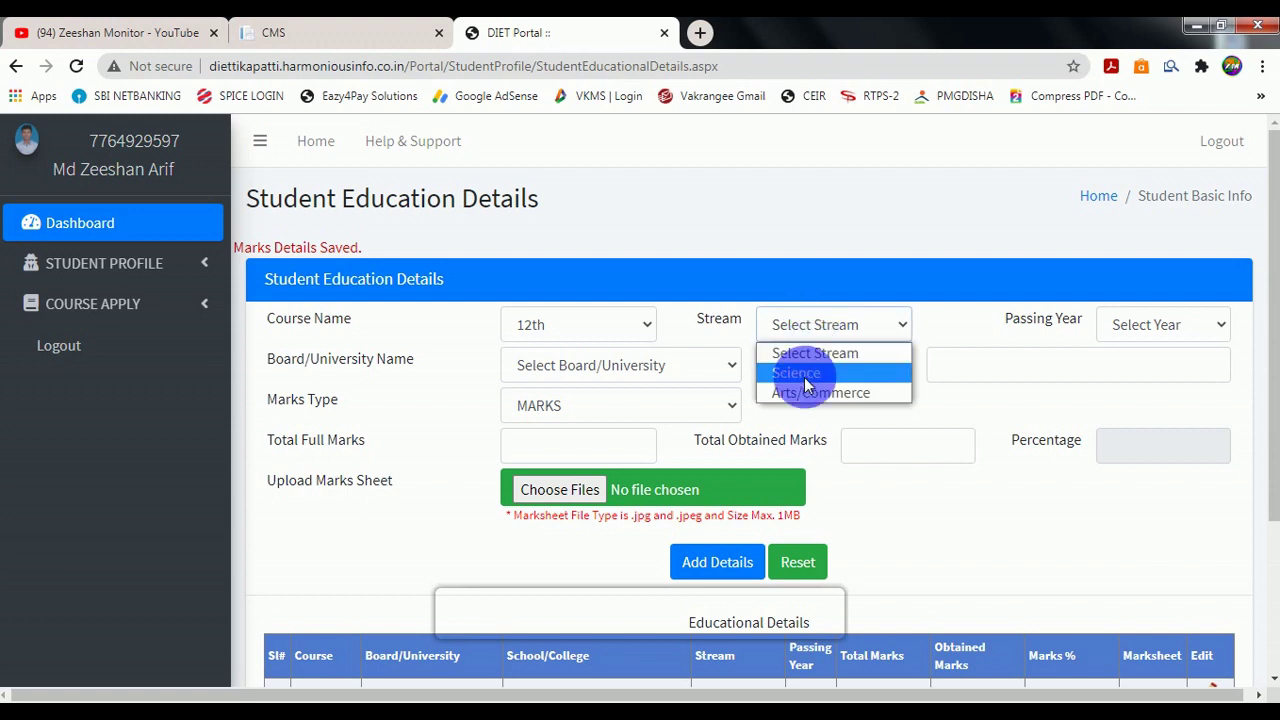
click(805, 378)
click(1148, 333)
scroll(1168, 645, down, 5)
scroll(1165, 650, down, 6)
scroll(1152, 670, down, 2)
click(1151, 658)
click(583, 364)
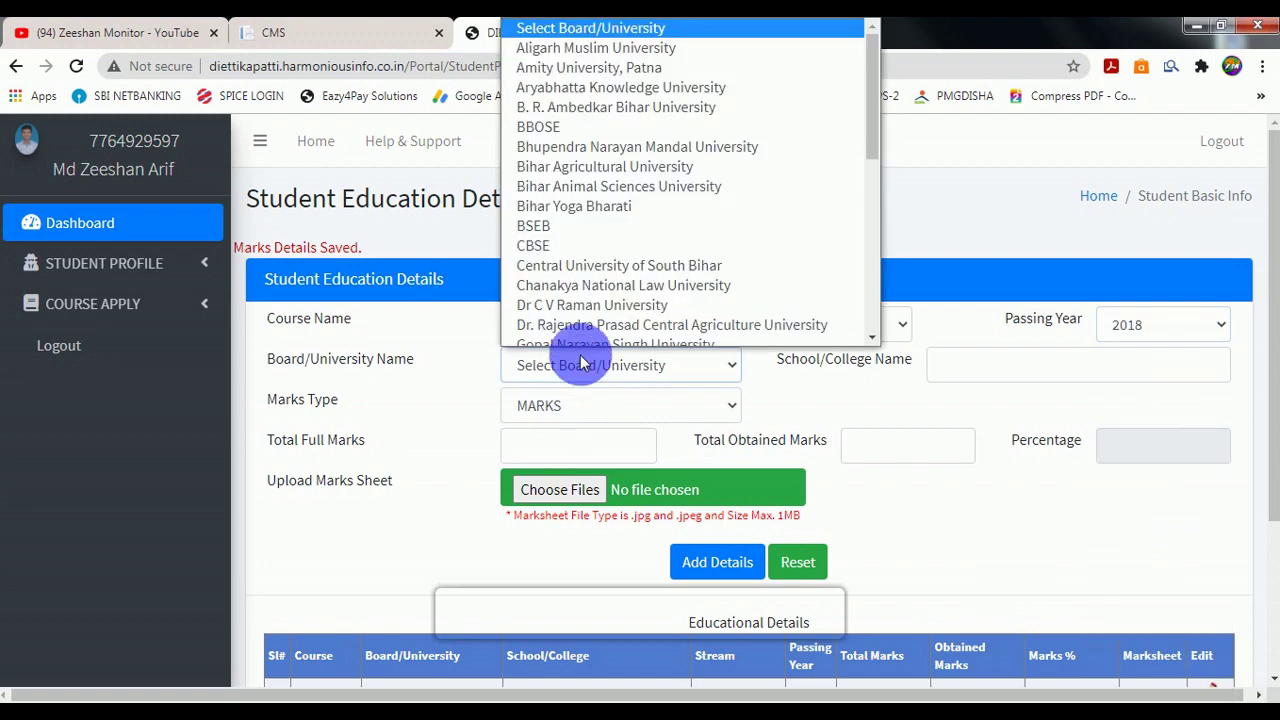
click(560, 220)
click(1041, 370)
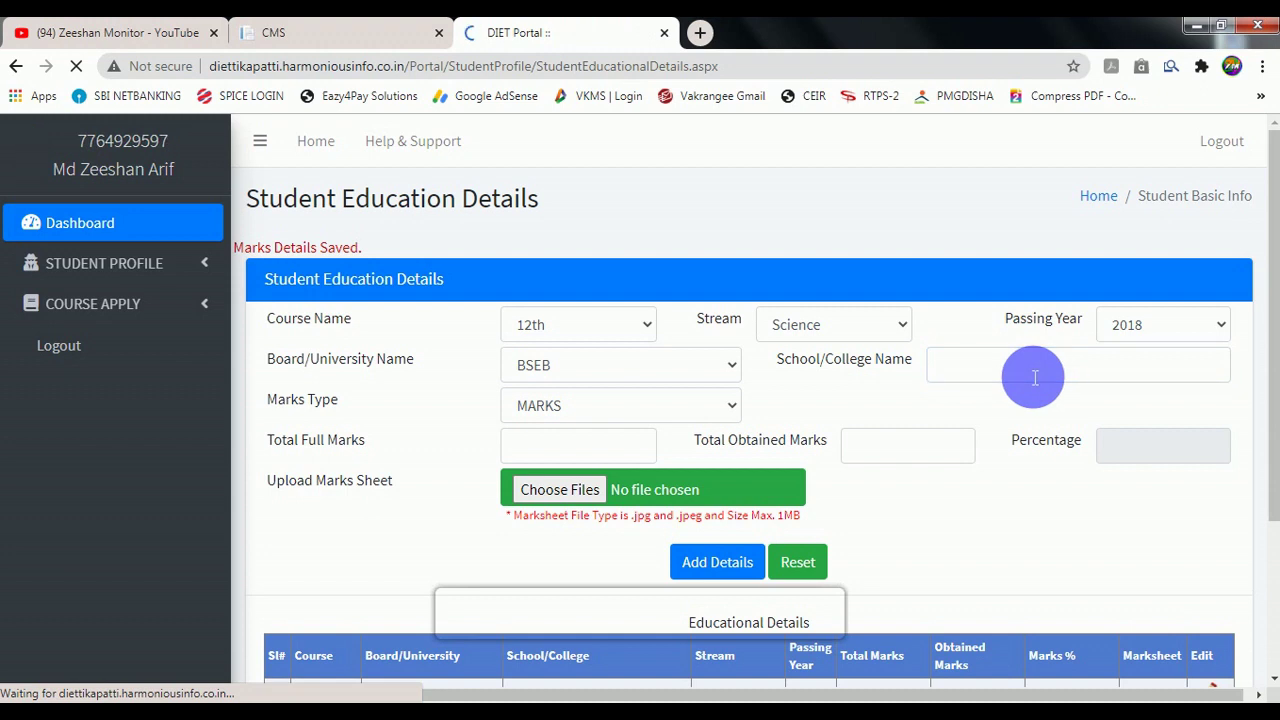
text(test)
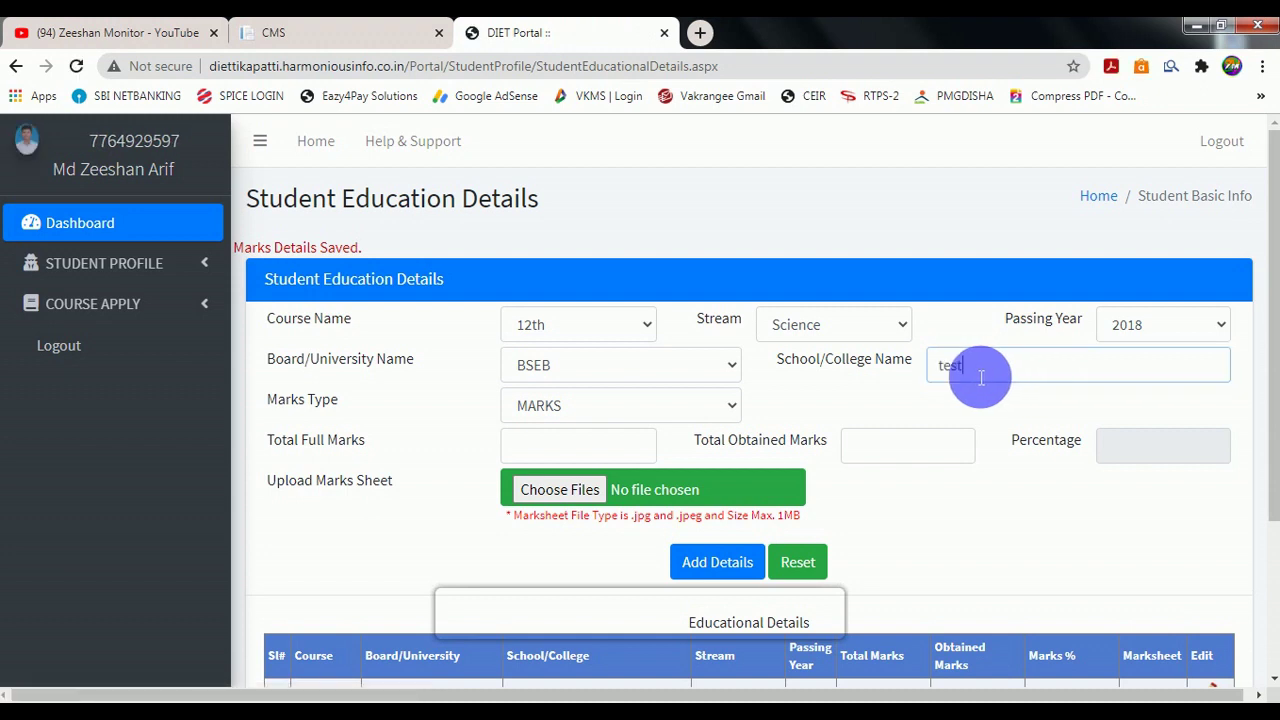
Enter 373 of 500 marks, attach 12th.jpg, and save the 12th record.
click(562, 455)
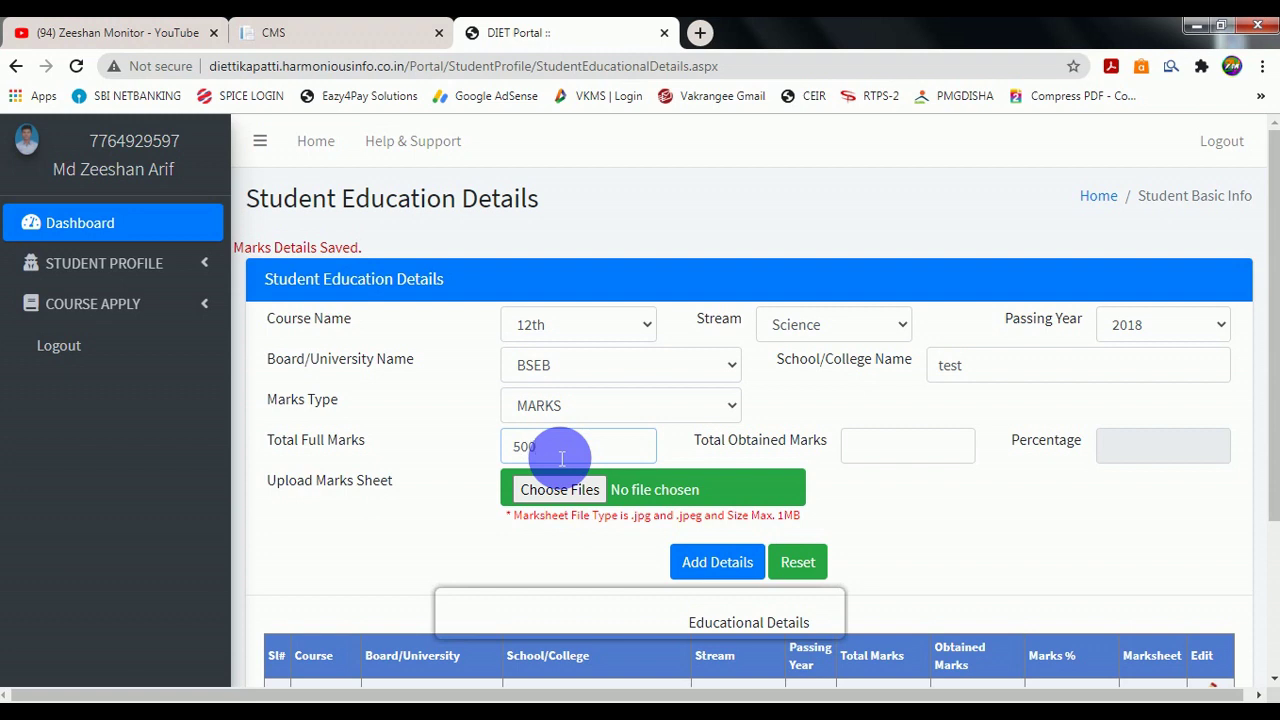
click(892, 443)
text(27)
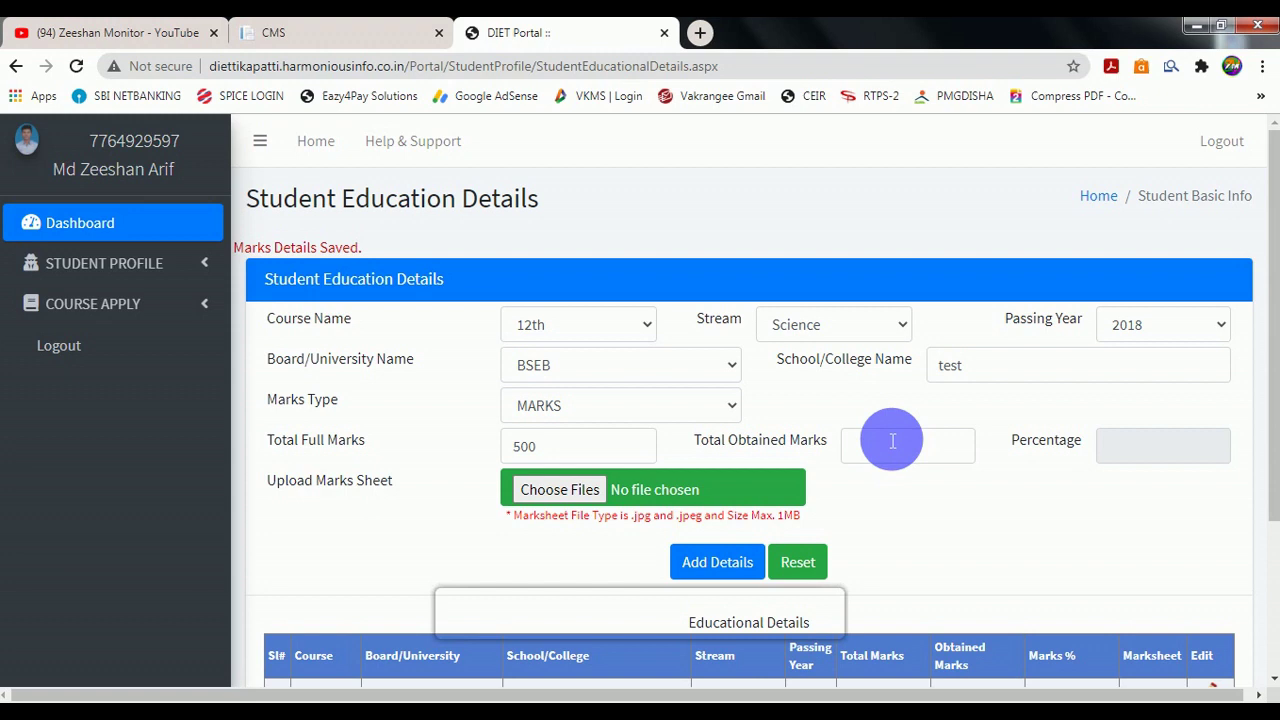
click(894, 454)
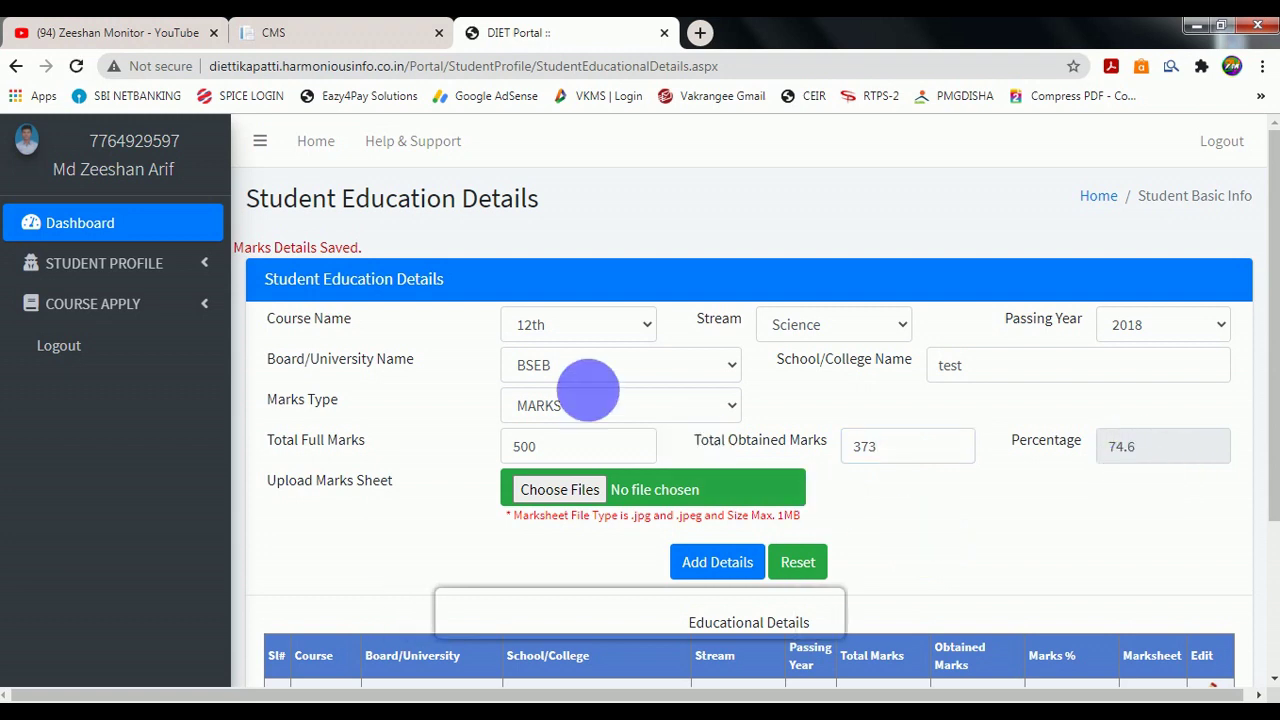
click(559, 489)
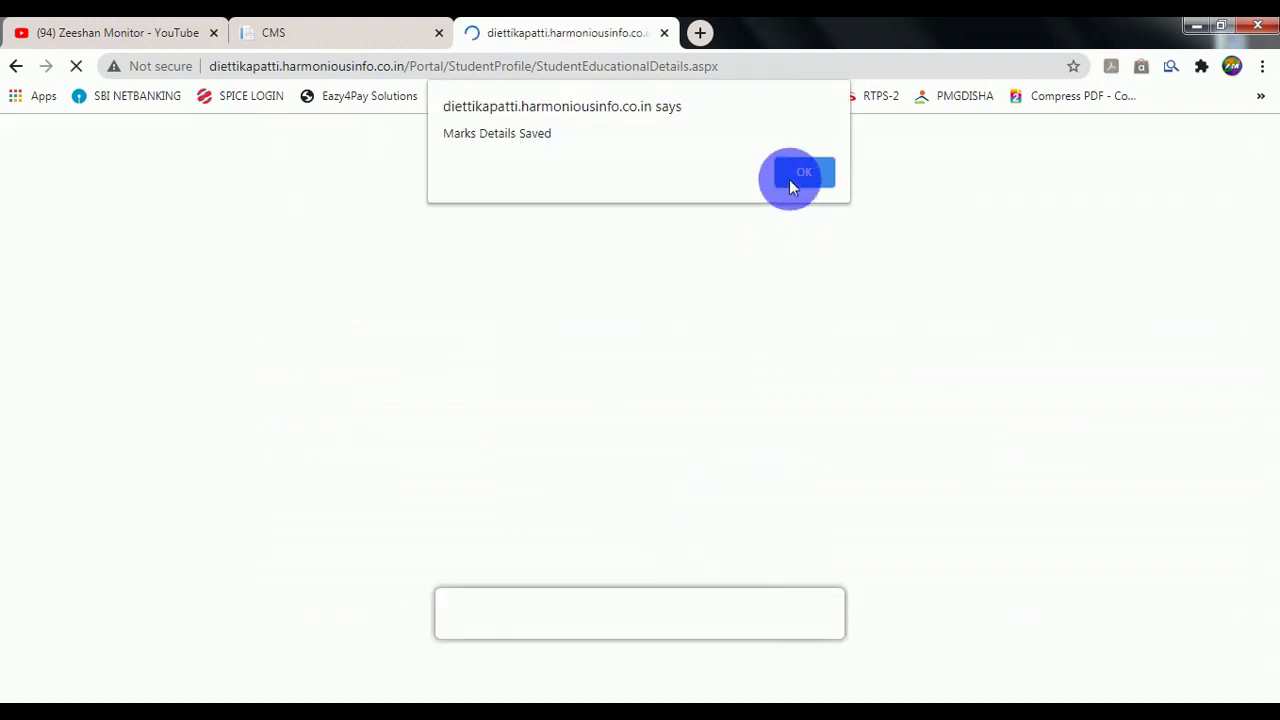
click(803, 173)
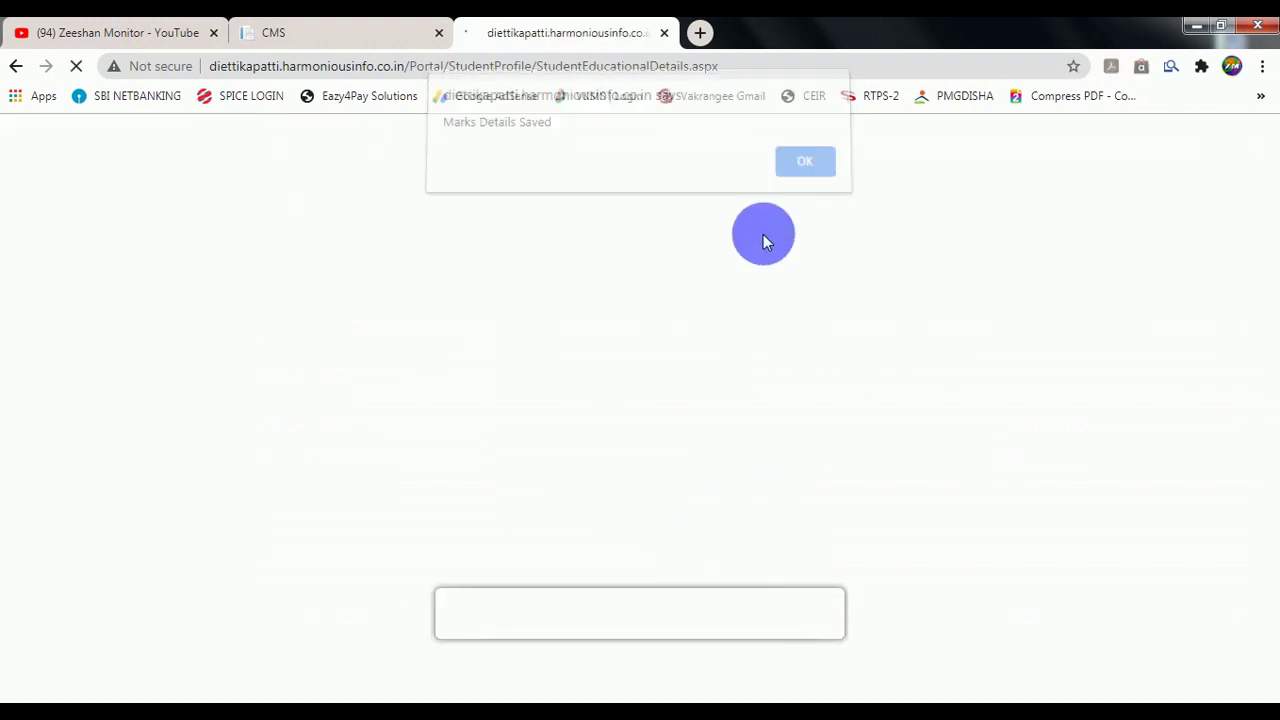
scroll(720, 320, down, 2)
scroll(717, 324, down, 1)
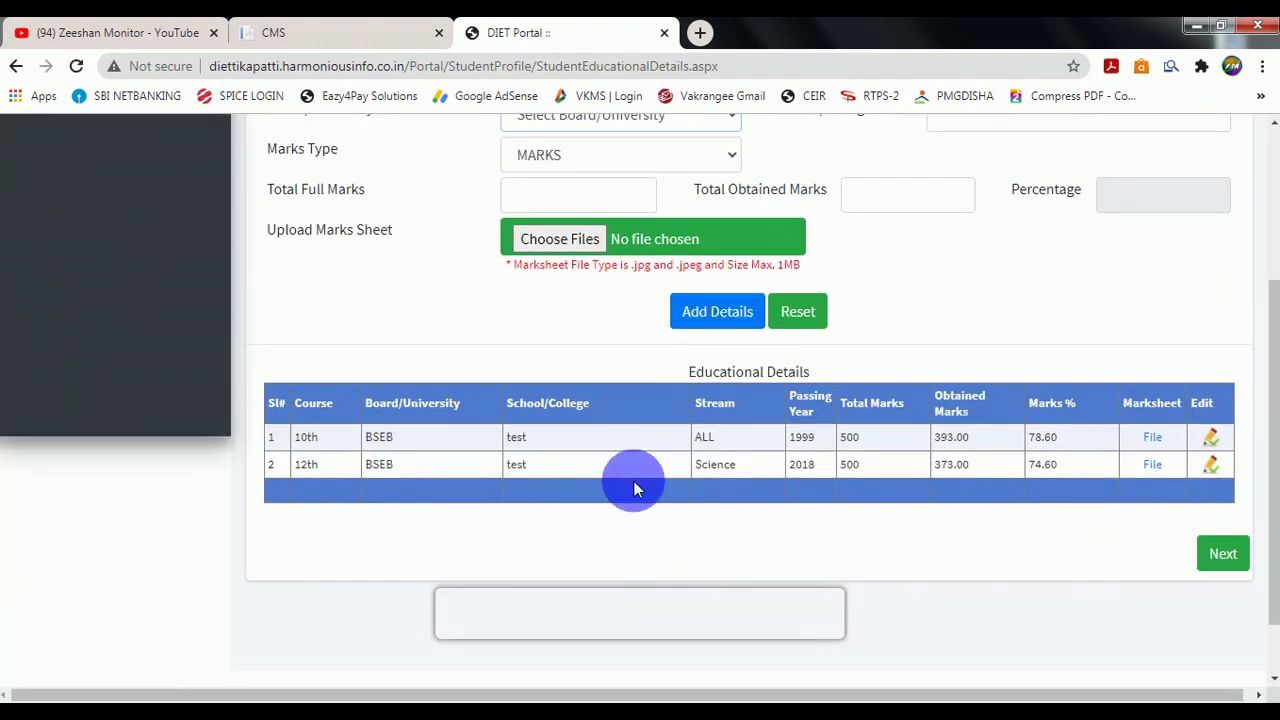
scroll(630, 487, up, 3)
Close the unused Course Name list and continue past Educational Details to document upload.
click(573, 330)
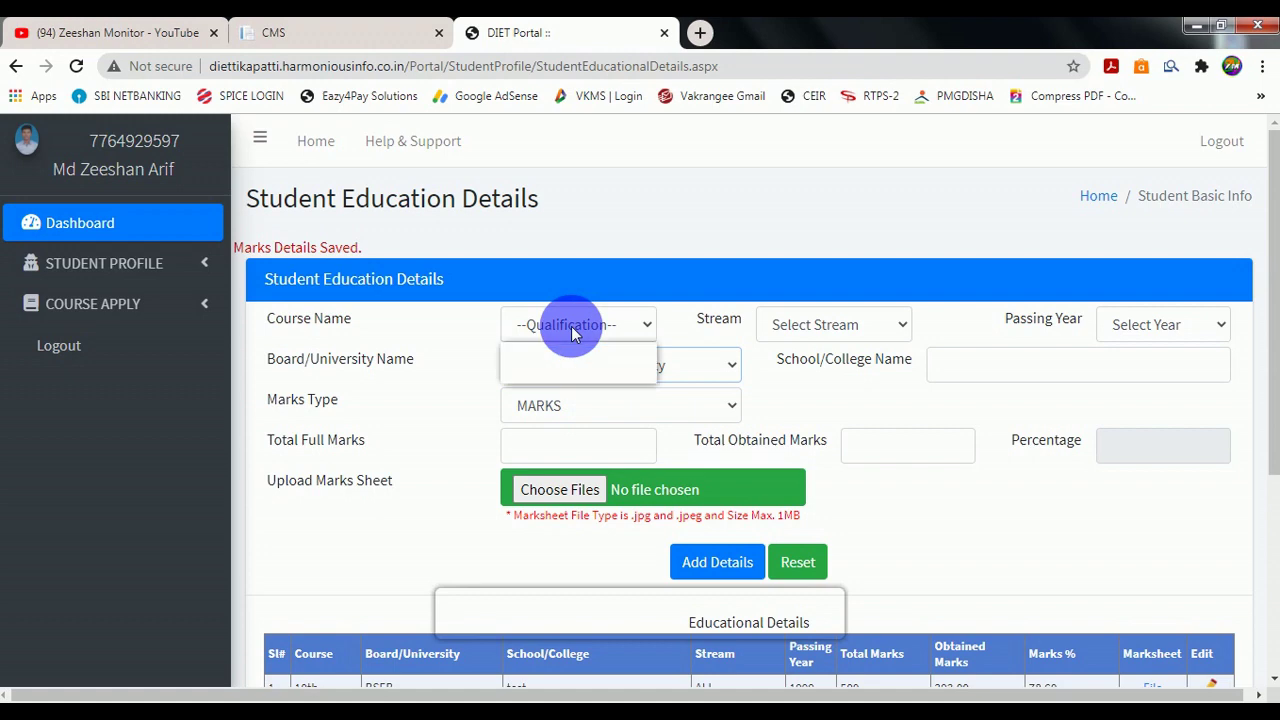
click(468, 416)
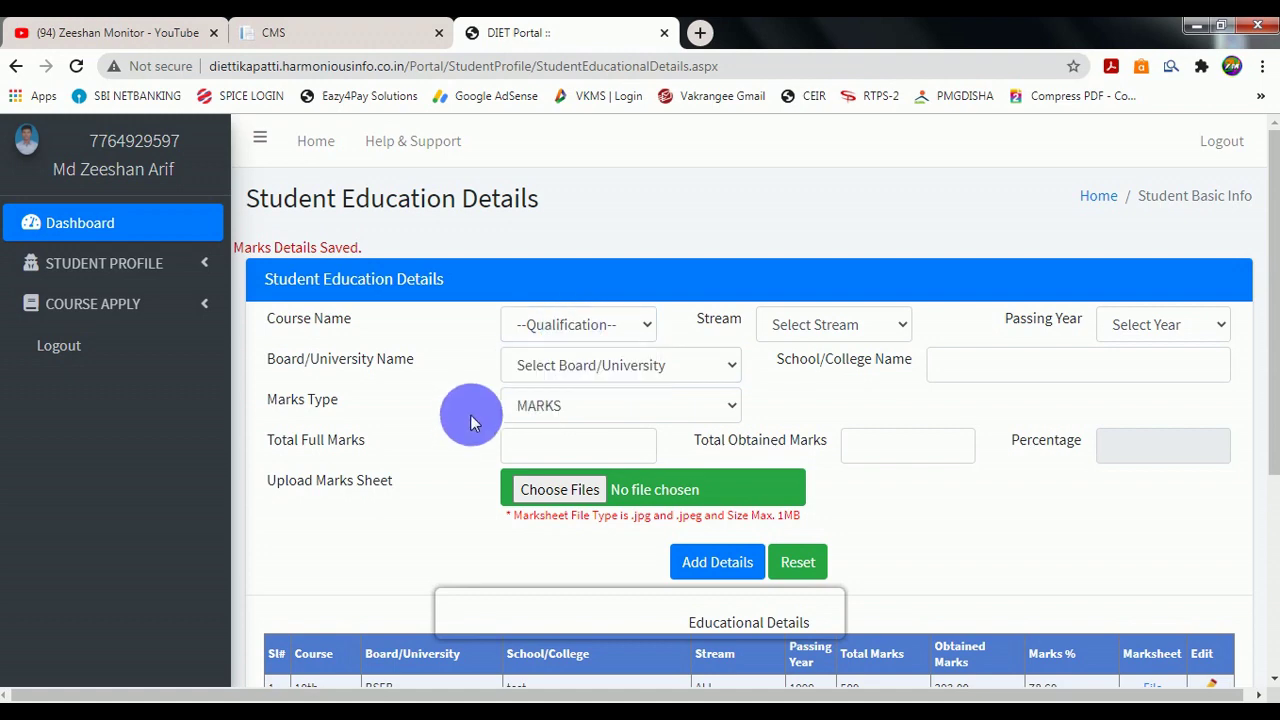
scroll(470, 414, down, 3)
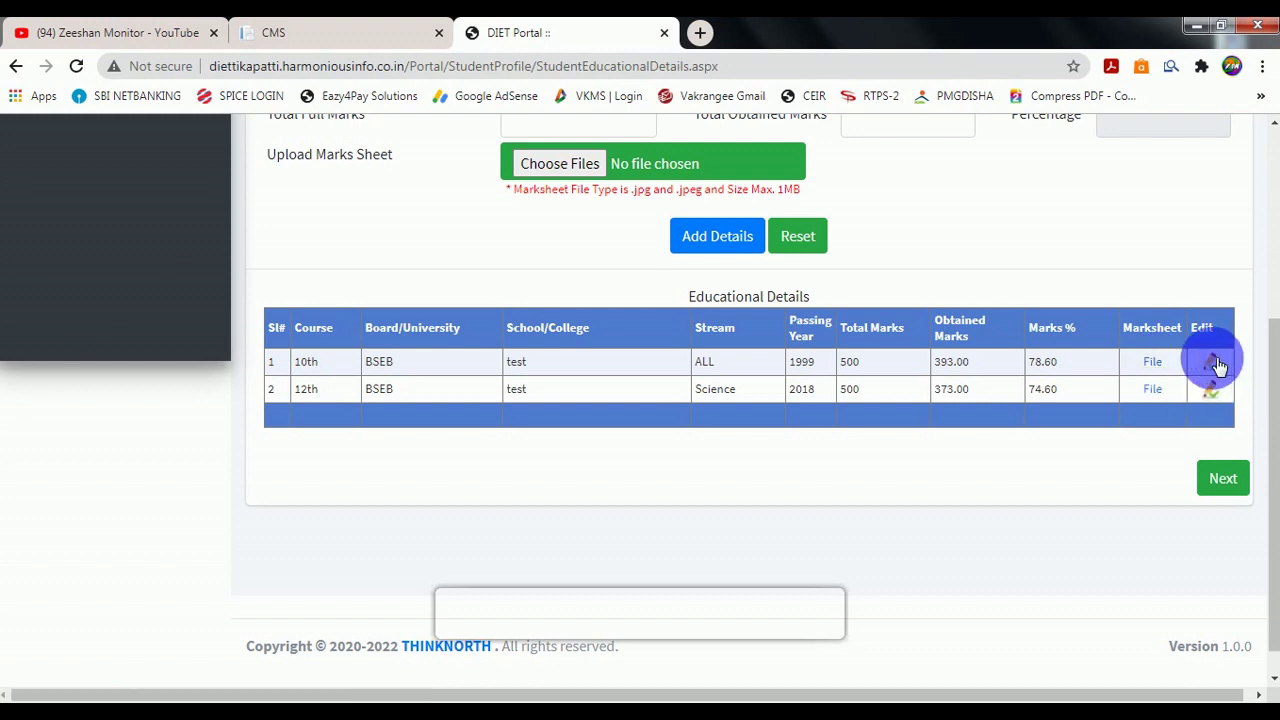
click(1224, 479)
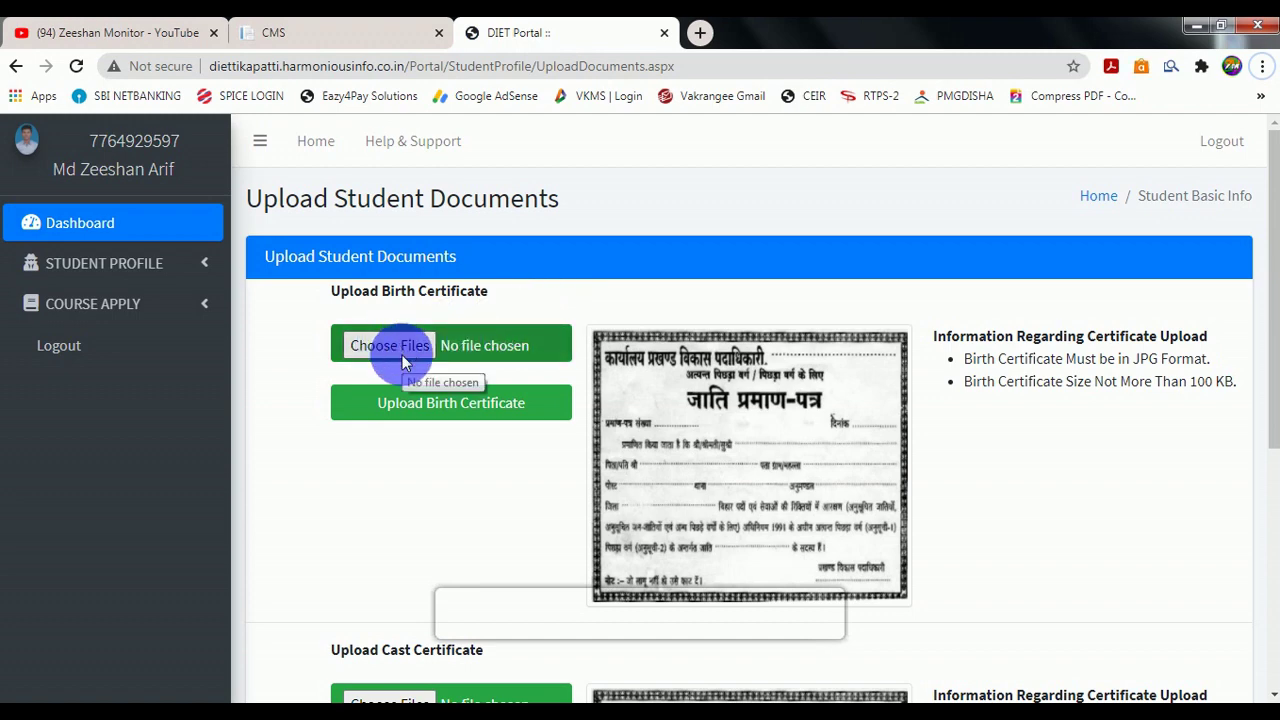
Upload caste.jpg as the caste certificate, acknowledge the confirmation, and continue to the application summary.
scroll(402, 355, down, 4)
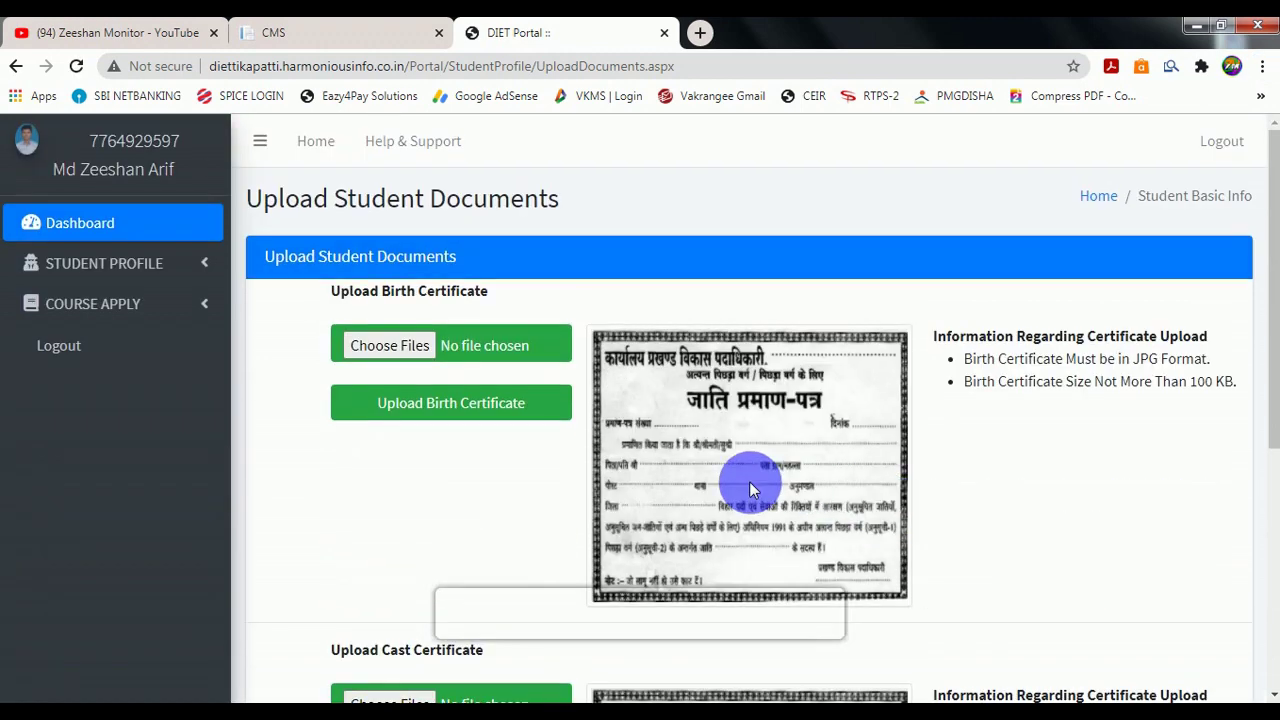
scroll(501, 484, down, 3)
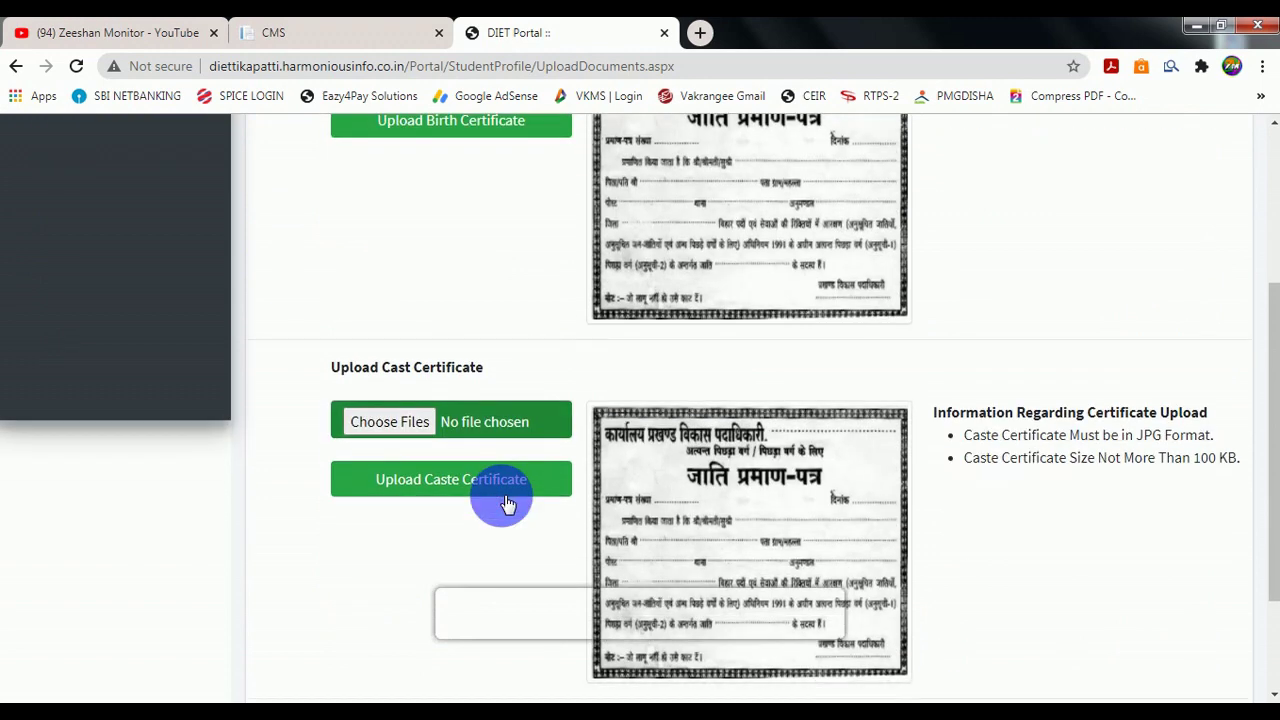
click(405, 430)
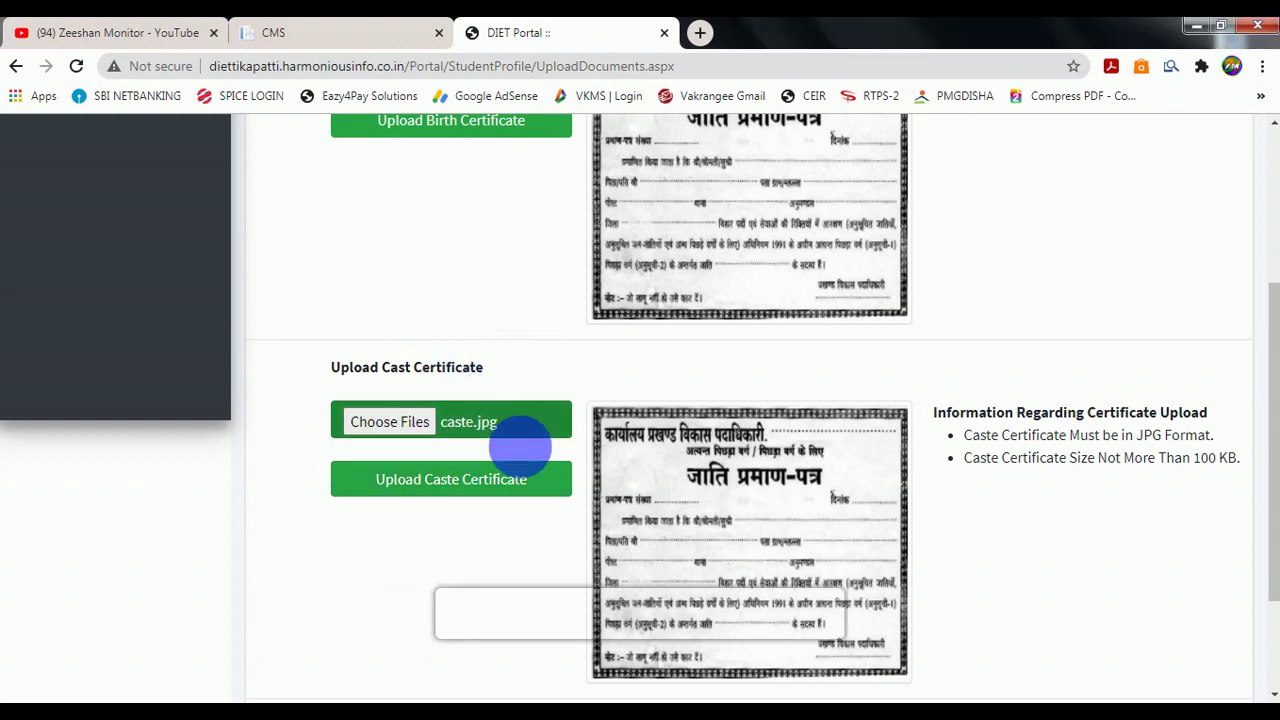
click(488, 486)
click(465, 485)
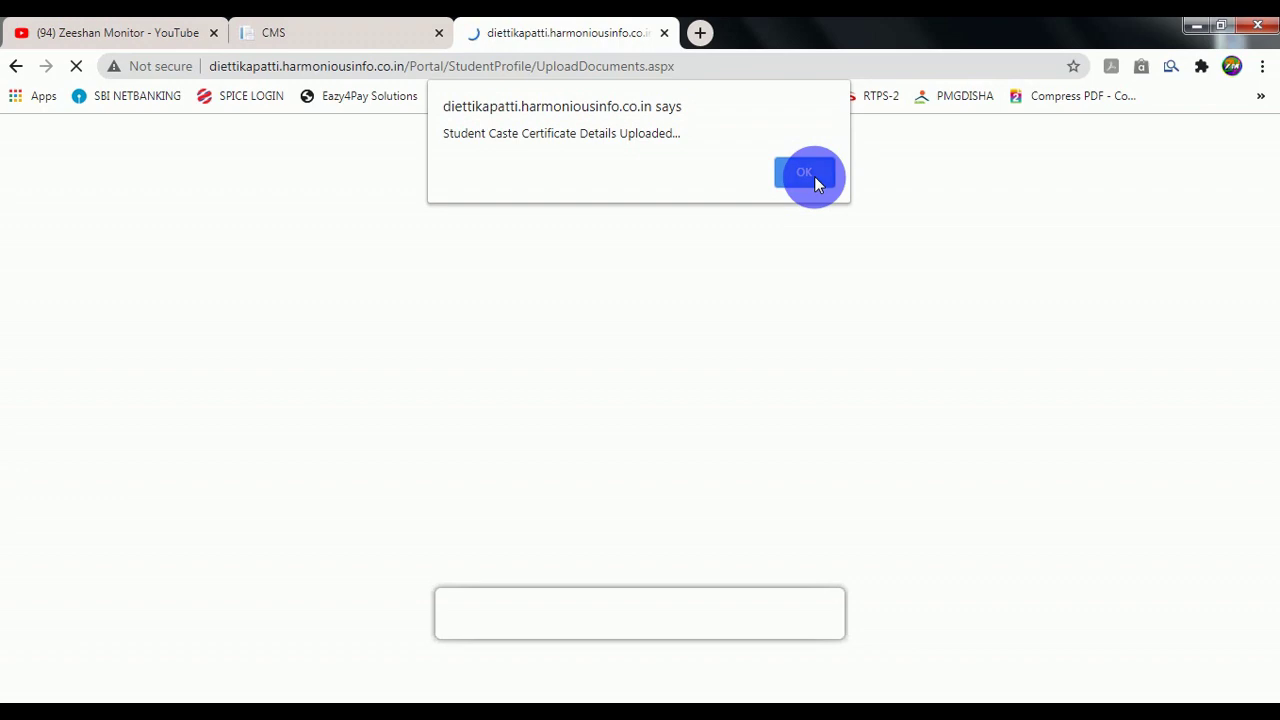
click(814, 177)
scroll(840, 300, down, 3)
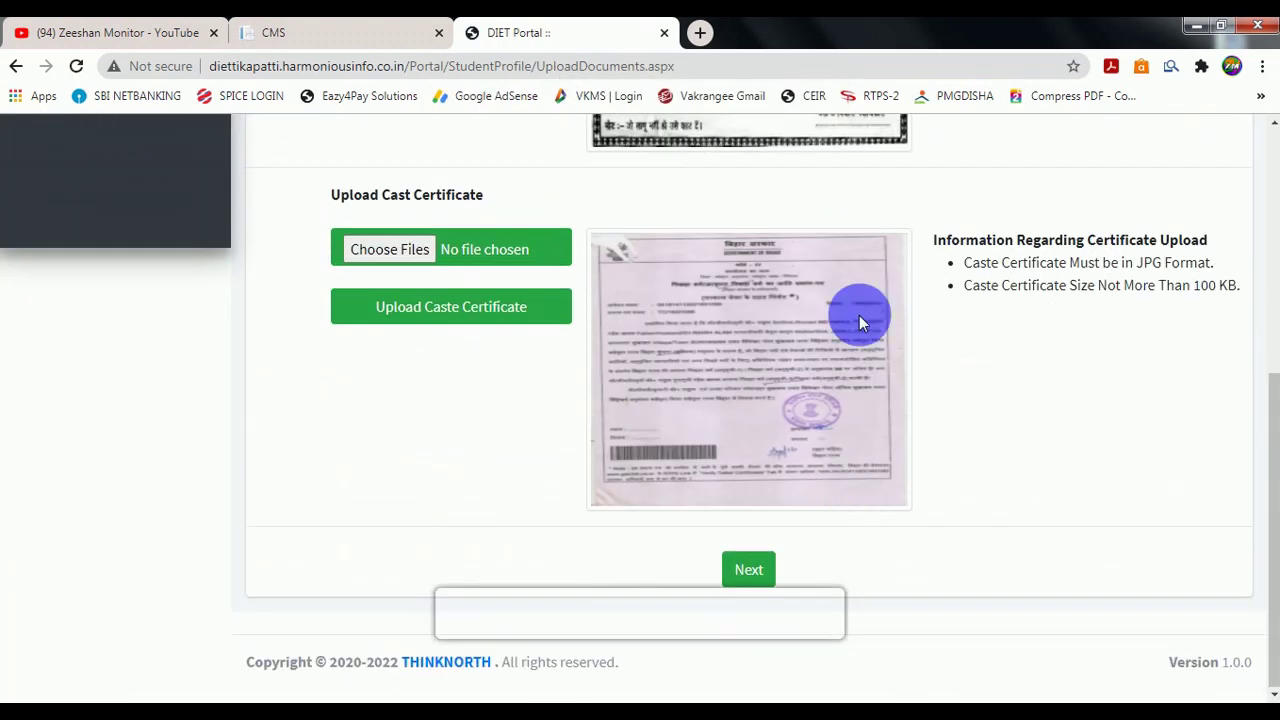
click(751, 576)
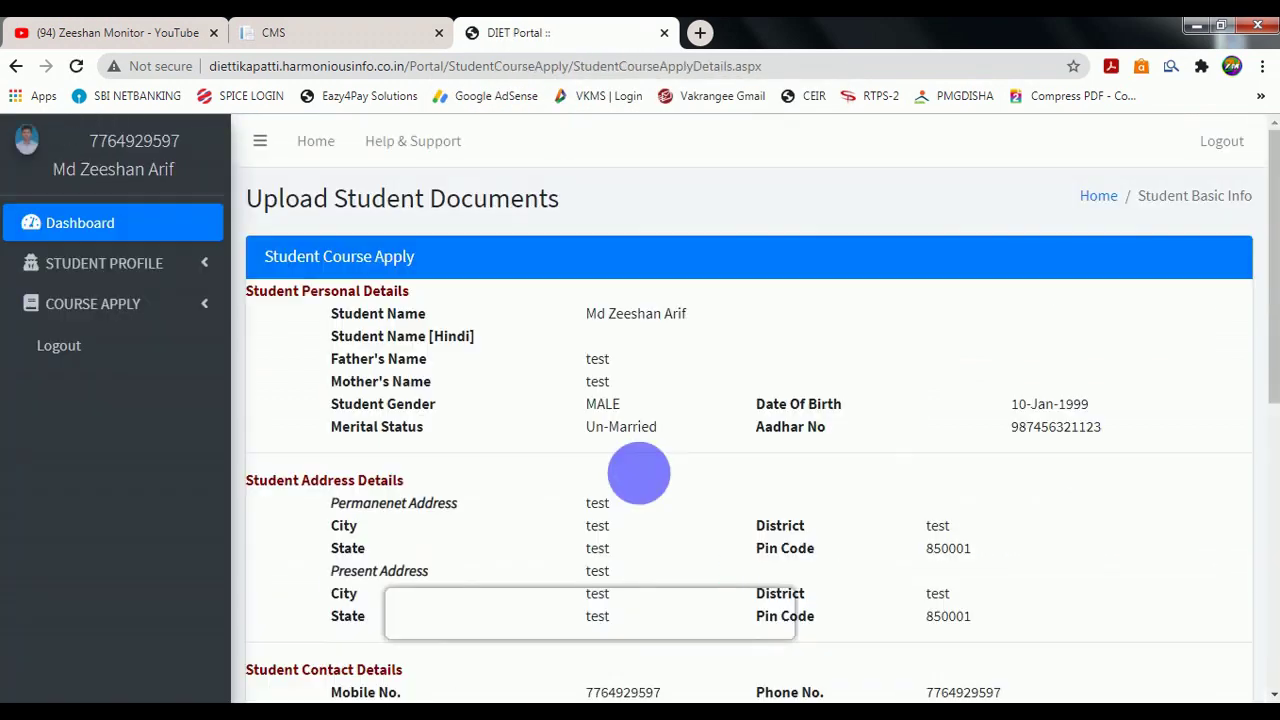
Review the Student Course Apply summary, then return to the Dashboard to start the 100.00 fee payment.
scroll(640, 465, down, 4)
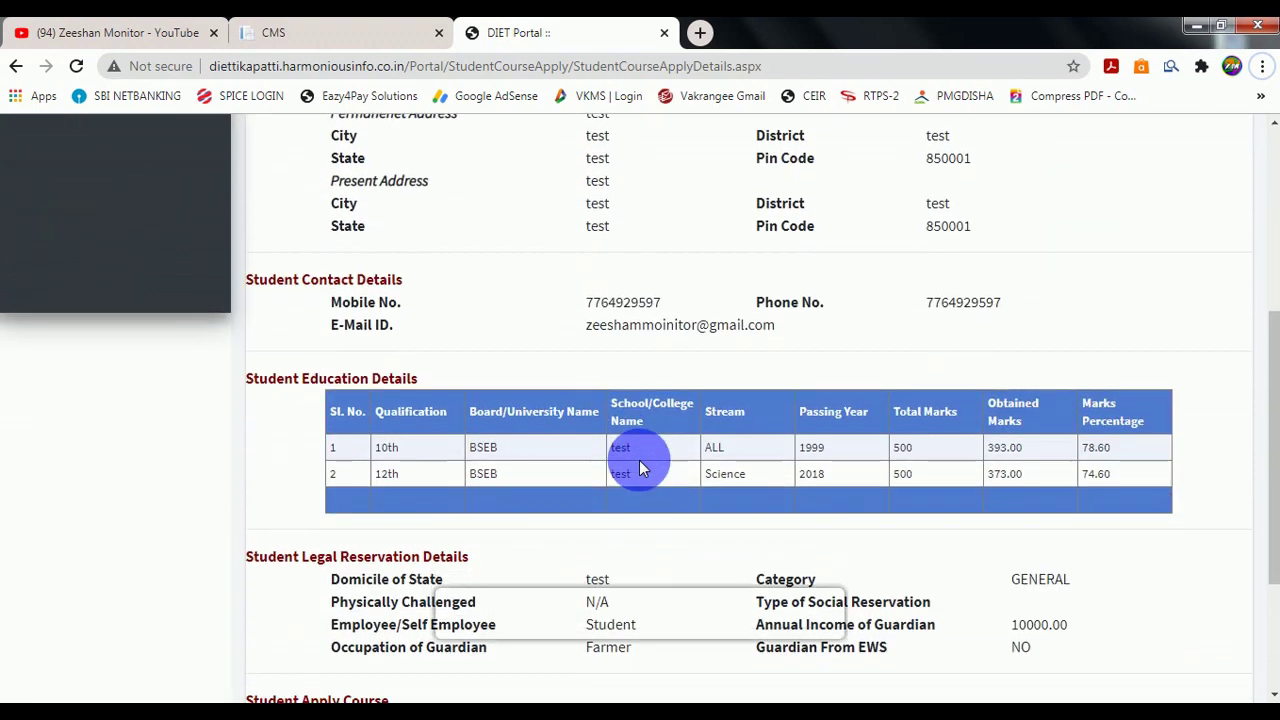
scroll(639, 460, down, 3)
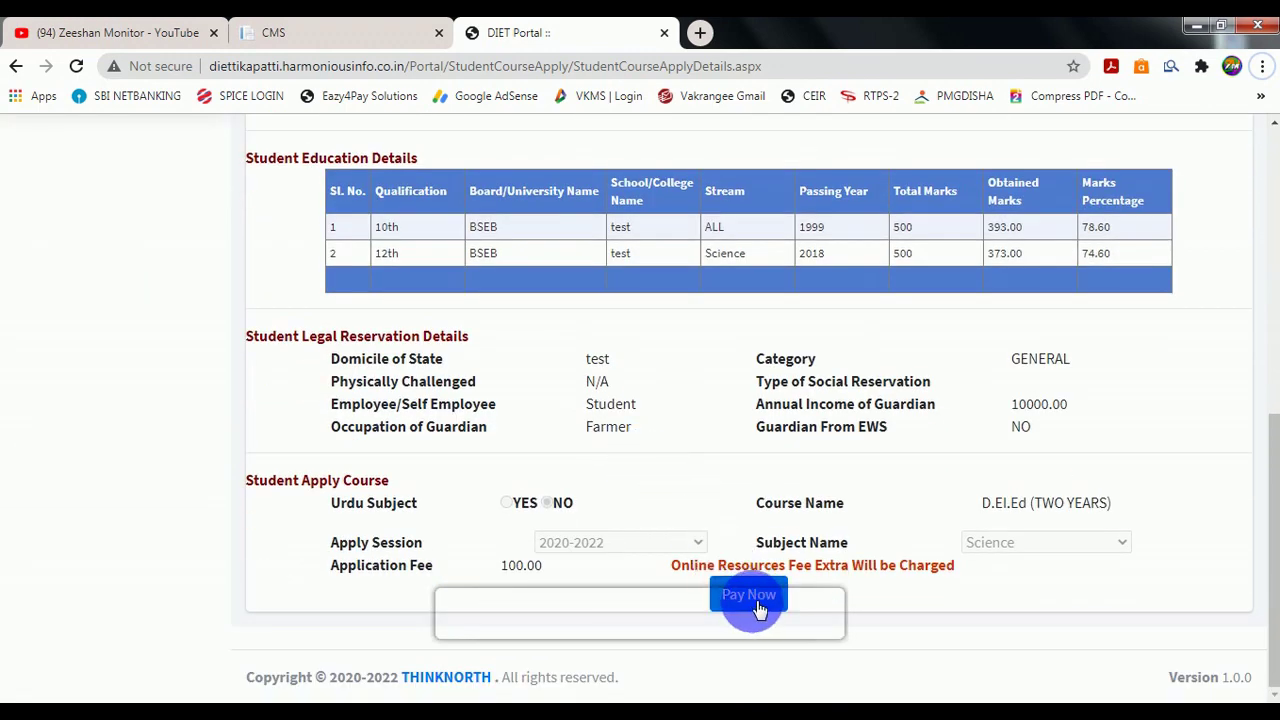
scroll(755, 605, up, 10)
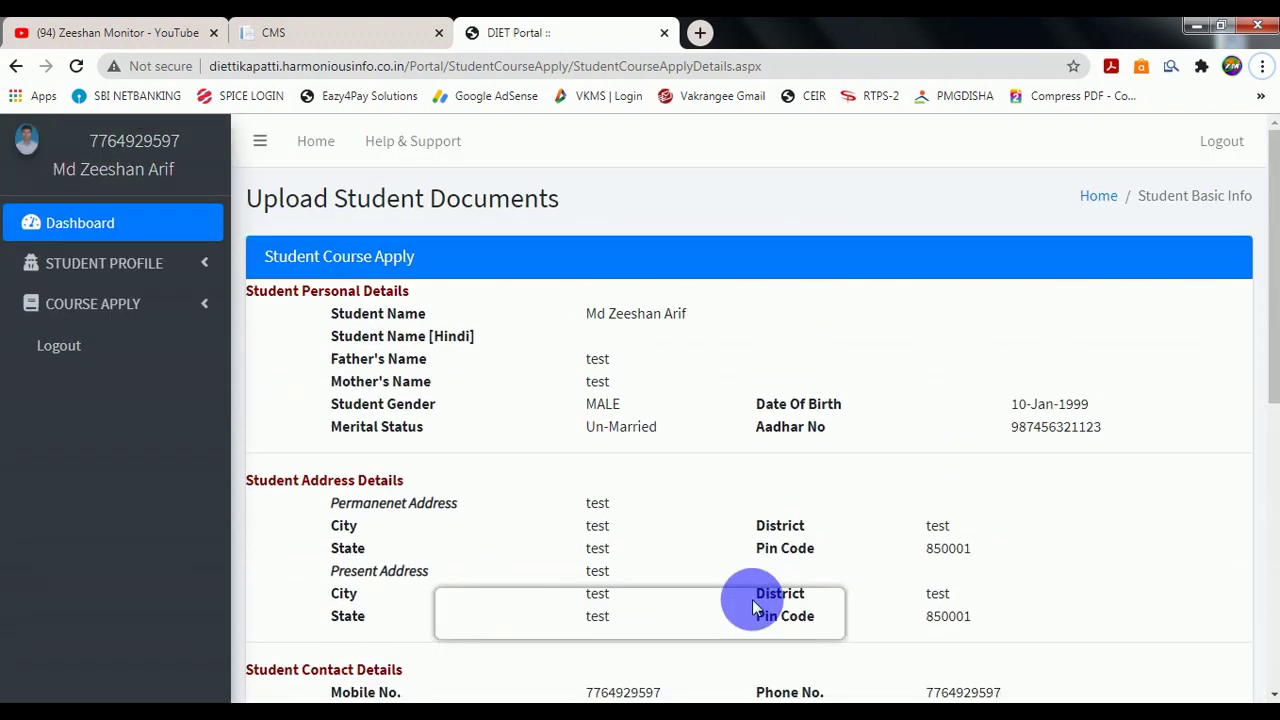
click(79, 228)
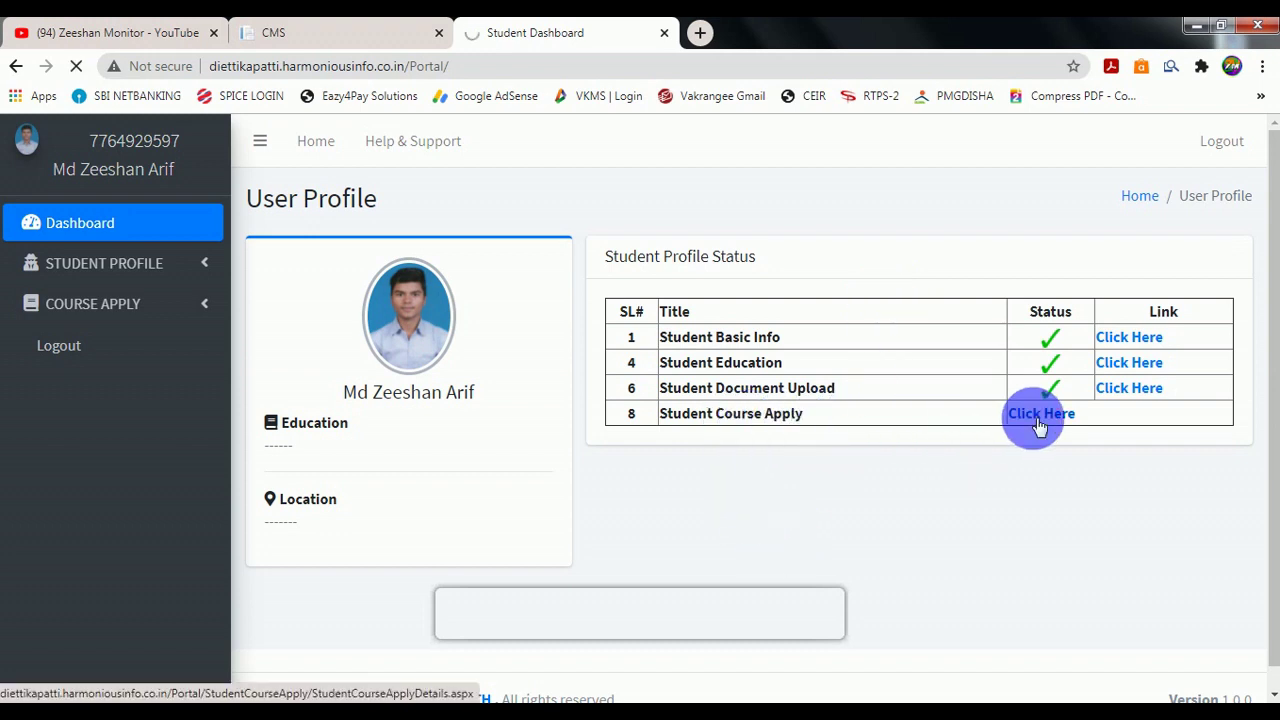
scroll(924, 447, down, 6)
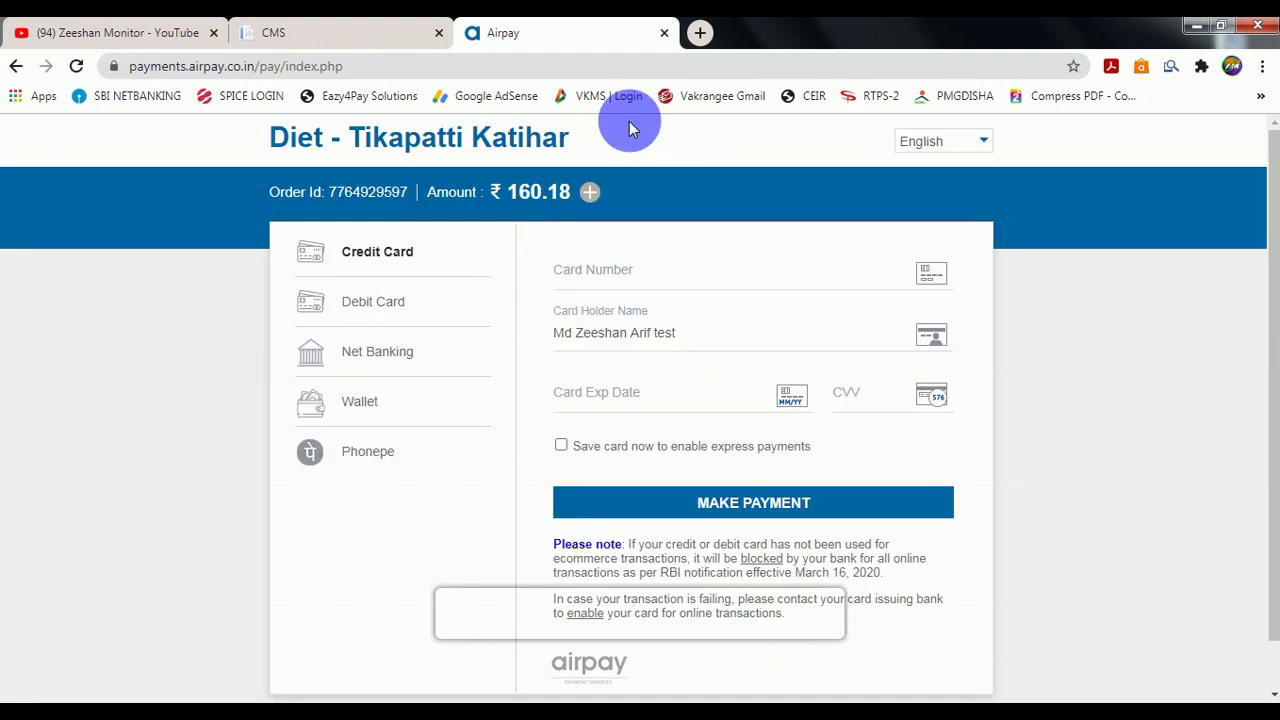
Pay the ₹160.83 fee with the PhonePe wallet after checking the convenience-fee breakdown.
click(392, 352)
click(384, 428)
click(386, 455)
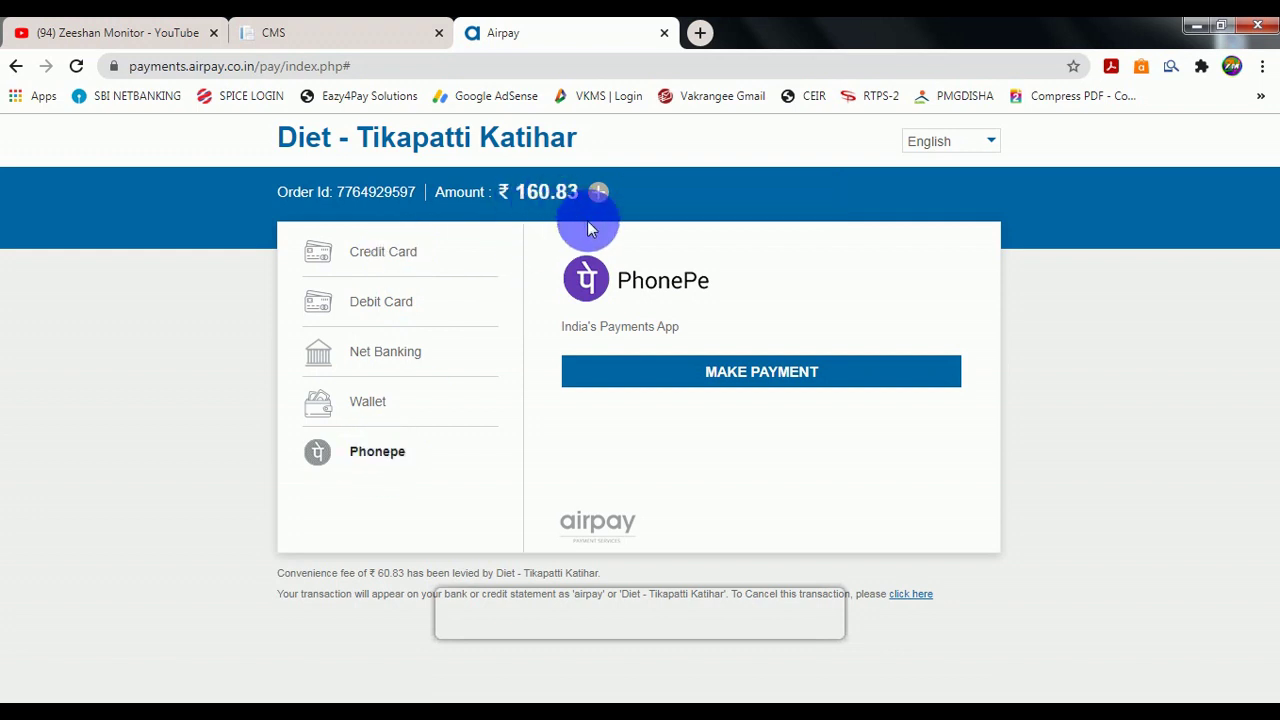
click(598, 192)
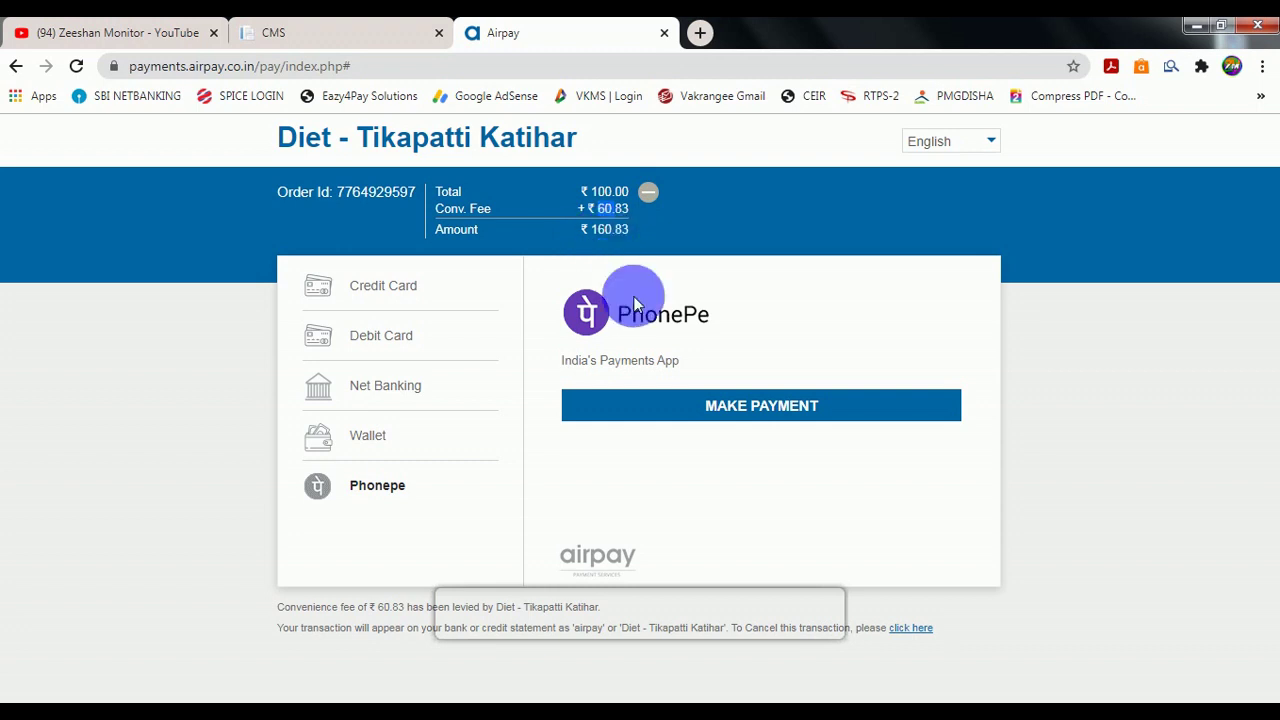
click(735, 406)
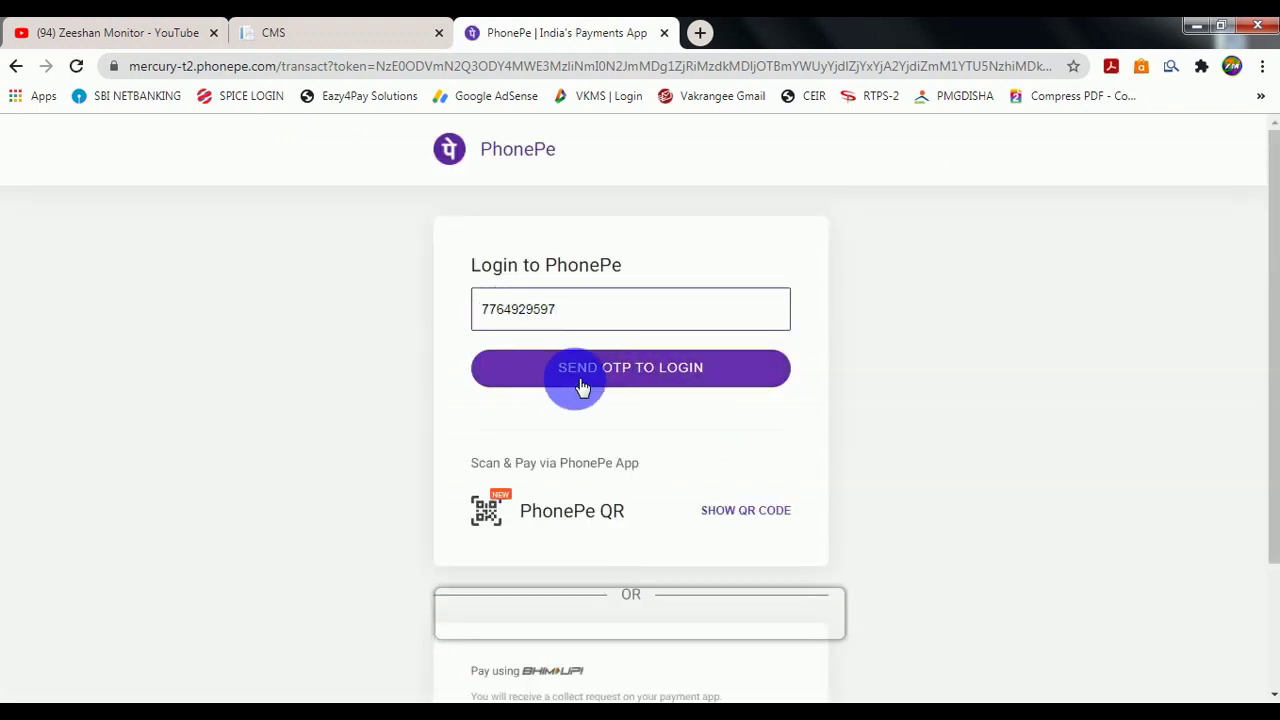
Display PhonePe's scan-and-pay QR code, then view the YouTube channel's videos list.
click(584, 316)
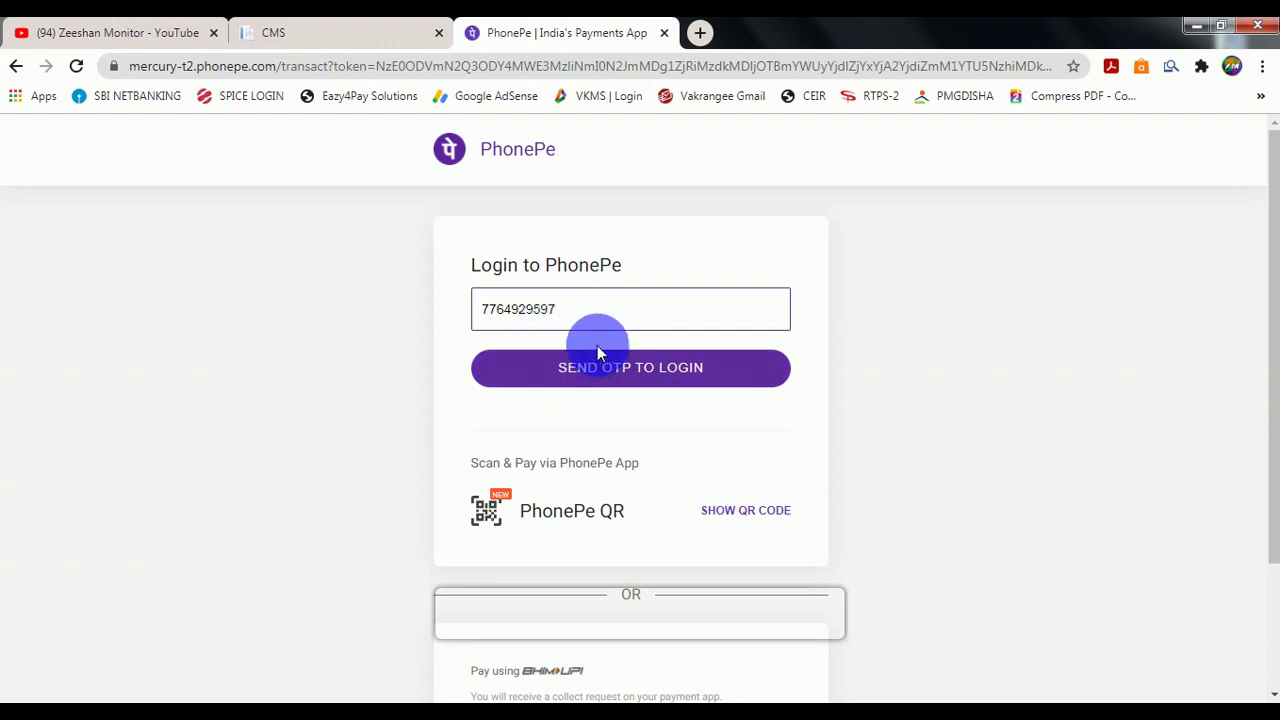
click(733, 517)
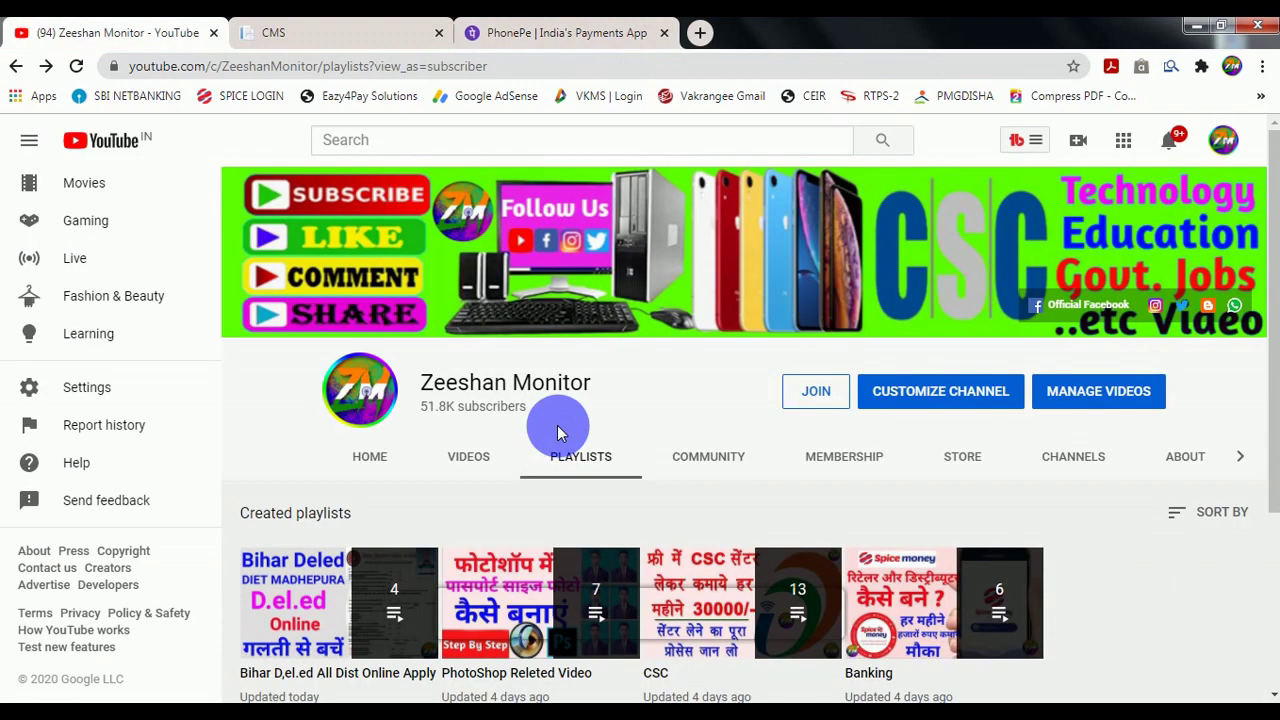
click(477, 455)
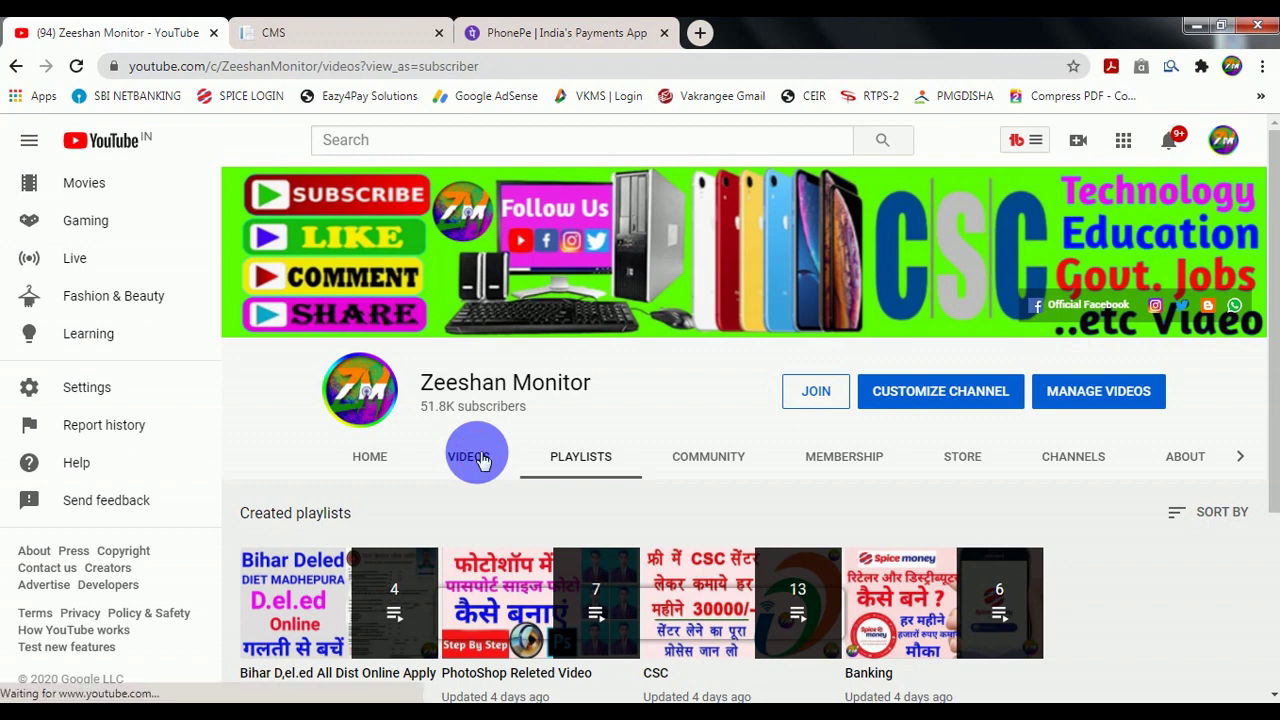